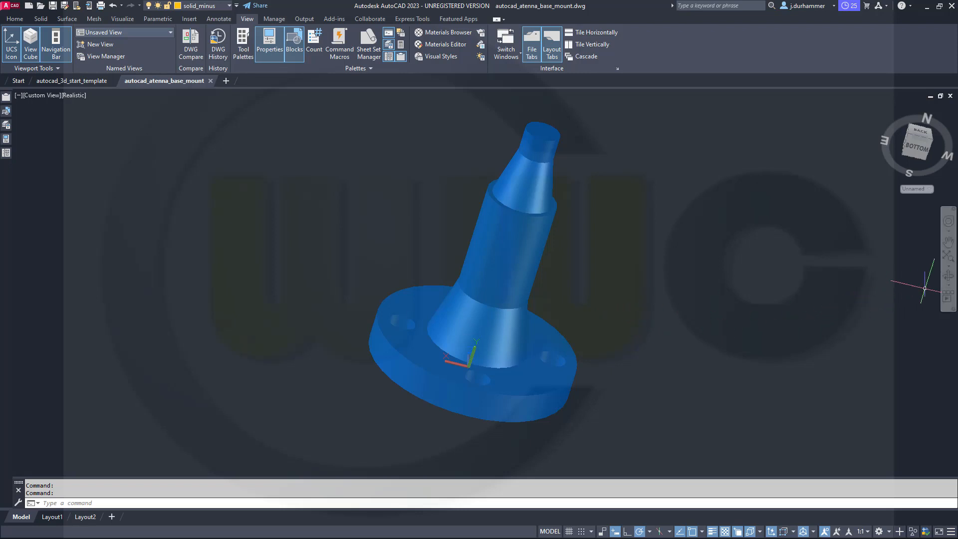
Examine the finished antenna base mount from different angles using Free Orbit
{"action": "left_click", "coordinate": [948, 280]}
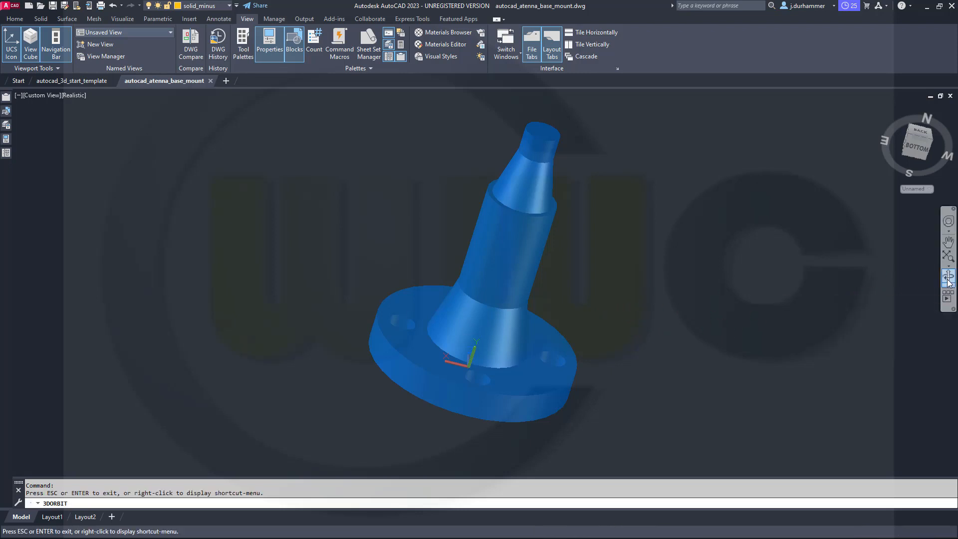
{"action": "left_click", "coordinate": [948, 287]}
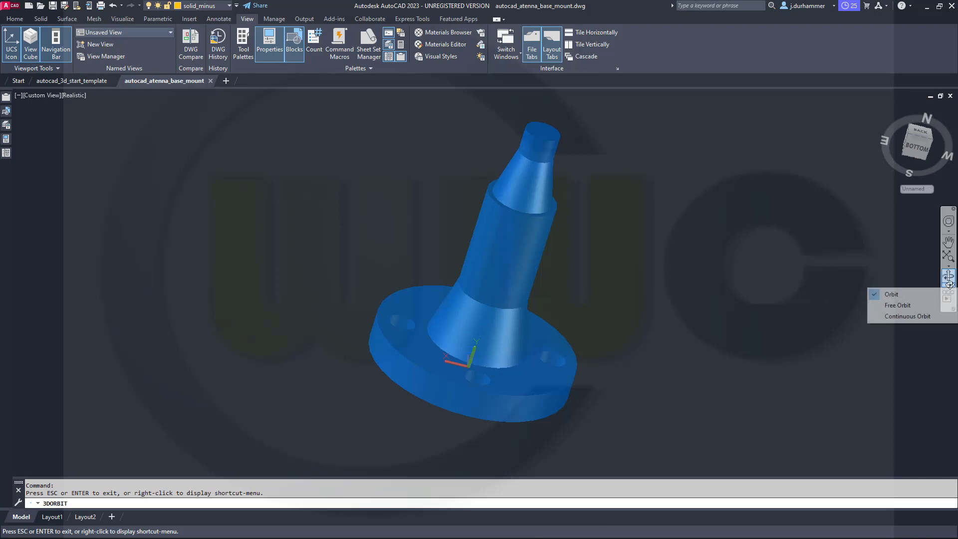
{"action": "left_click", "coordinate": [890, 306]}
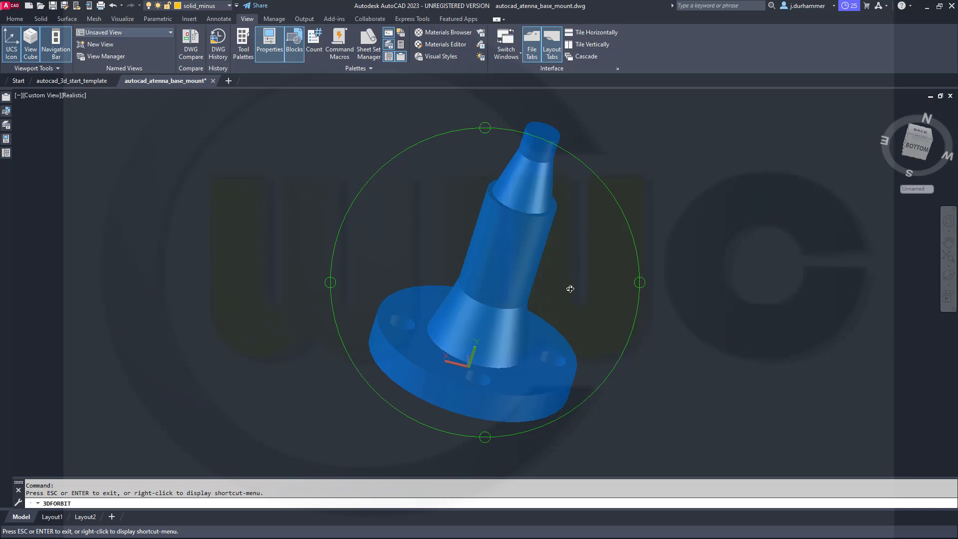
{"action": "mouse_move", "coordinate": [565, 288]}
{"action": "left_mouse_down"}
{"action": "mouse_move", "coordinate": [551, 278]}
{"action": "mouse_move", "coordinate": [540, 292]}
{"action": "mouse_move", "coordinate": [509, 240]}
{"action": "mouse_move", "coordinate": [569, 277]}
{"action": "mouse_move", "coordinate": [586, 263]}
{"action": "mouse_move", "coordinate": [498, 267]}
{"action": "mouse_move", "coordinate": [549, 300]}
{"action": "mouse_move", "coordinate": [592, 258]}
{"action": "mouse_move", "coordinate": [498, 220]}
{"action": "mouse_move", "coordinate": [607, 246]}
{"action": "mouse_move", "coordinate": [562, 332]}
{"action": "mouse_move", "coordinate": [487, 258]}
{"action": "mouse_move", "coordinate": [522, 205]}
{"action": "mouse_move", "coordinate": [631, 270]}
{"action": "mouse_move", "coordinate": [558, 337]}
{"action": "mouse_move", "coordinate": [516, 260]}
{"action": "mouse_move", "coordinate": [525, 216]}
{"action": "mouse_move", "coordinate": [561, 293]}
{"action": "left_mouse_up"}
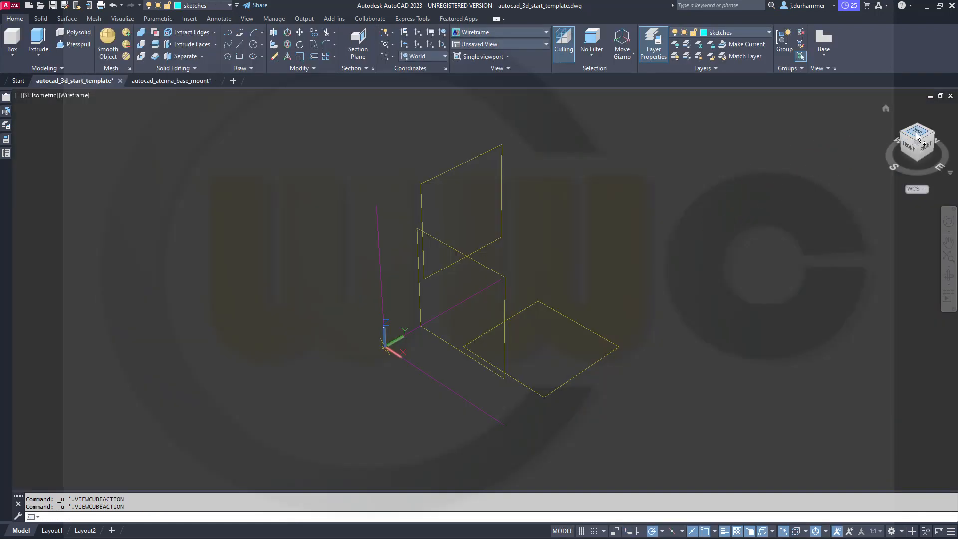
Set the 3D start template drawing to the Top view with north facing up and switch it to parallel projection
{"action": "left_click", "coordinate": [916, 136]}
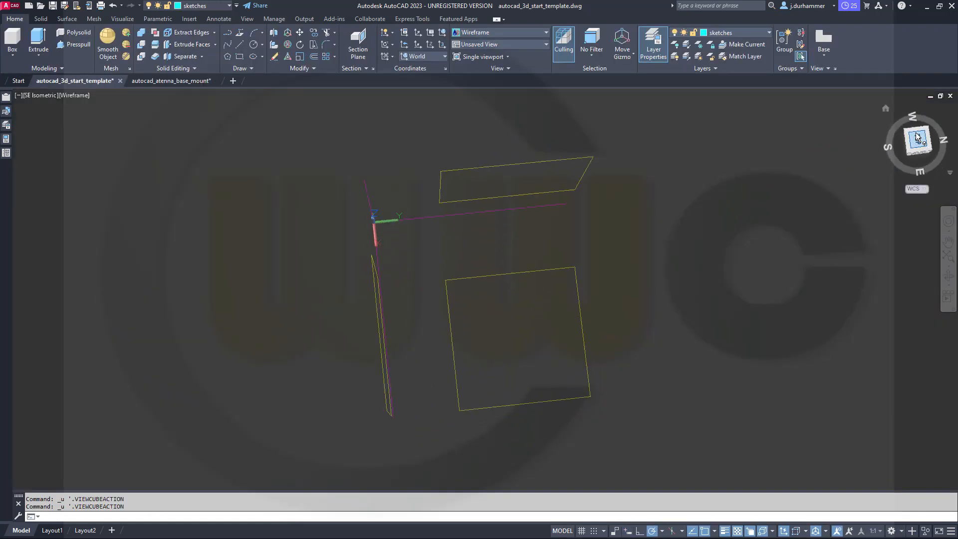
{"action": "left_click", "coordinate": [943, 114]}
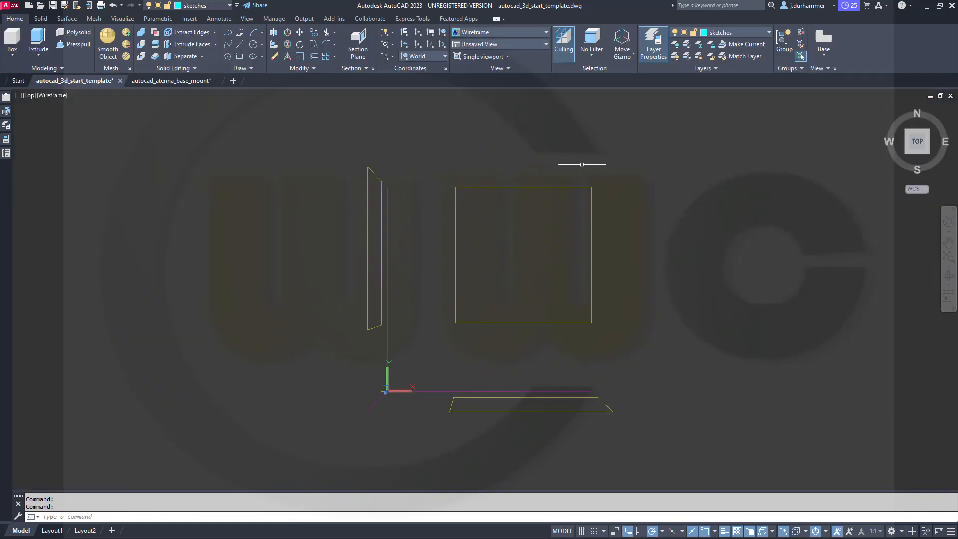
{"action": "right_click", "coordinate": [916, 145]}
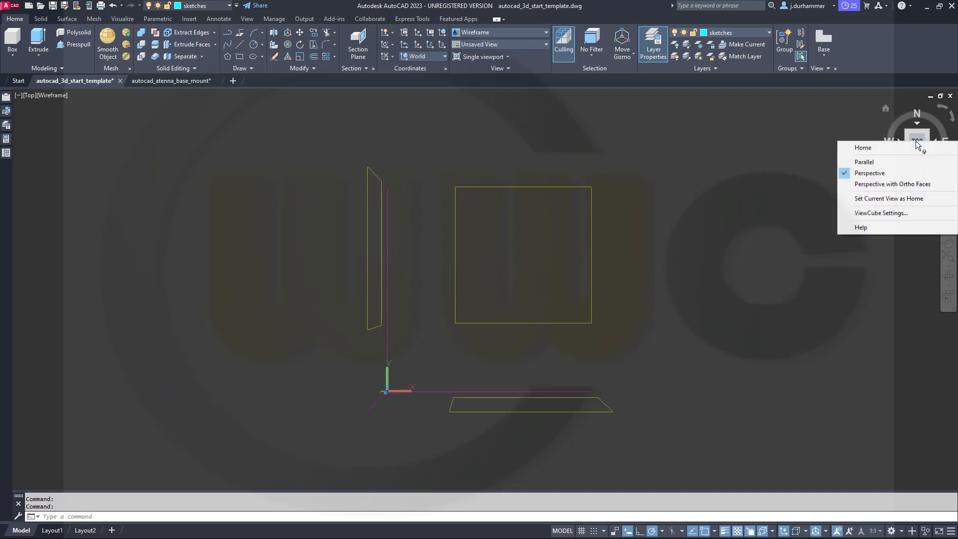
{"action": "left_click", "coordinate": [866, 163]}
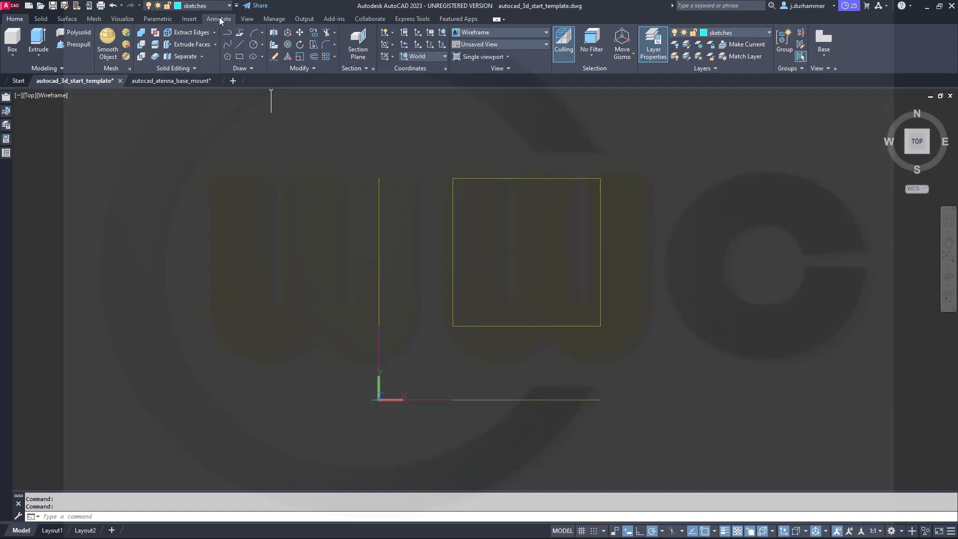
Start a polyline at 0,0 with a 40-unit segment along positive X, followed by a 12-unit segment straight up
{"action": "left_click", "coordinate": [227, 33]}
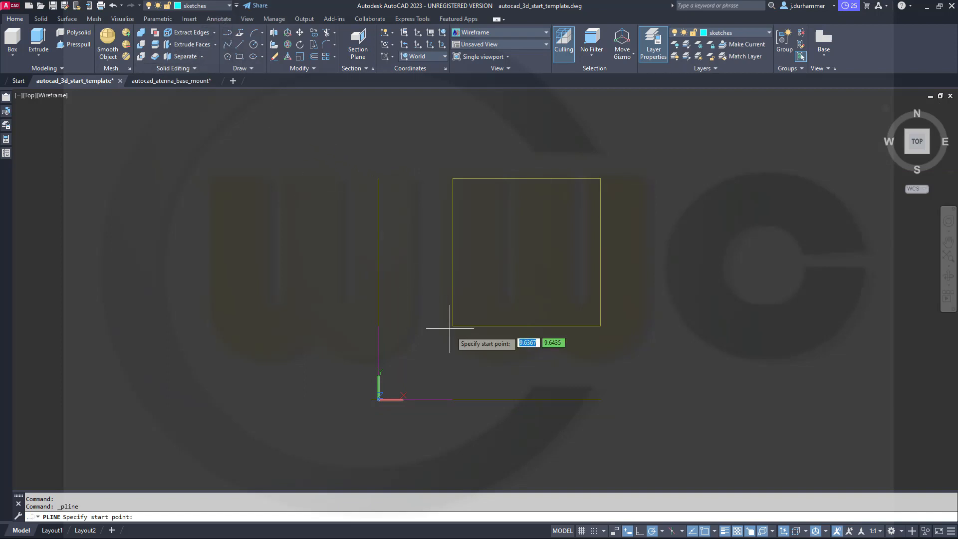
{"action": "type", "text": "0"}
{"action": "key", "text": "Tab"}
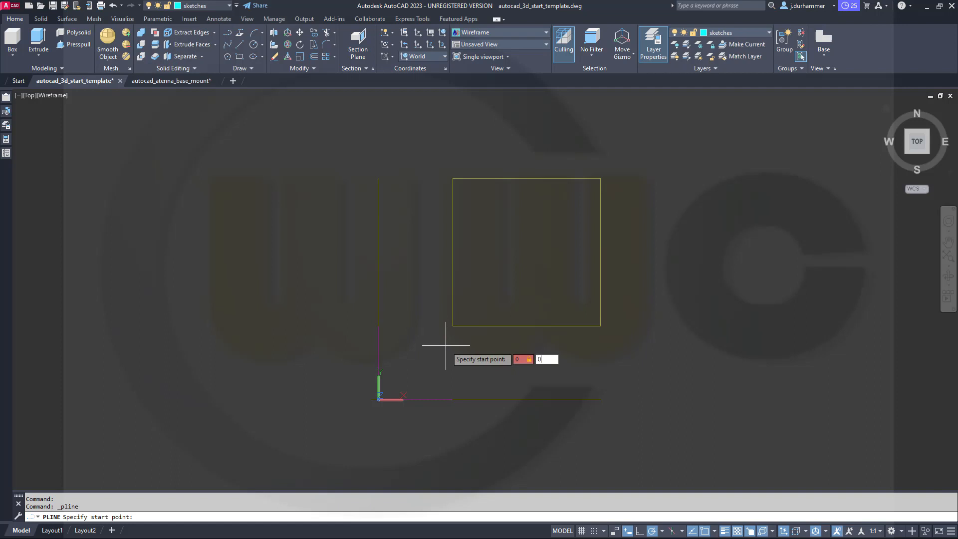
{"action": "type", "text": "0"}
{"action": "key", "text": "Return"}
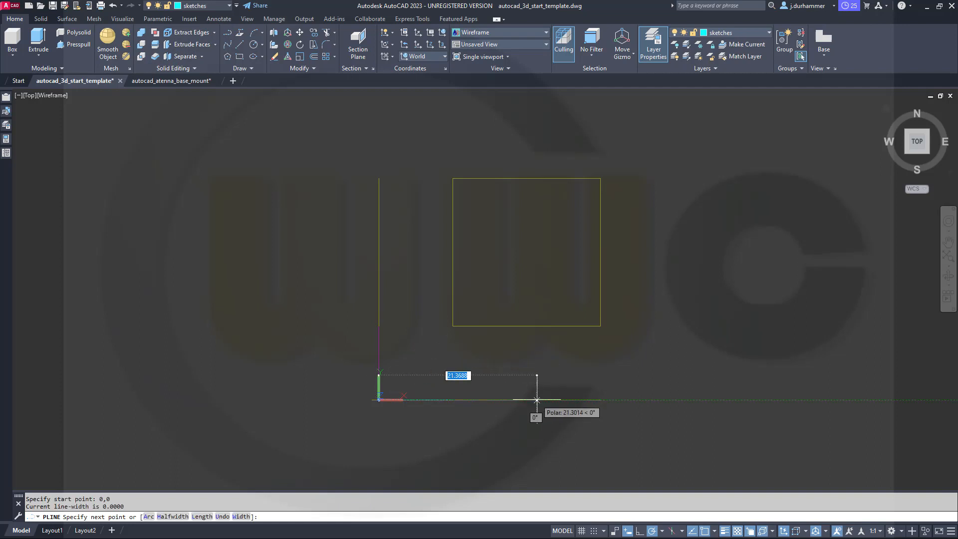
{"action": "type", "text": "40"}
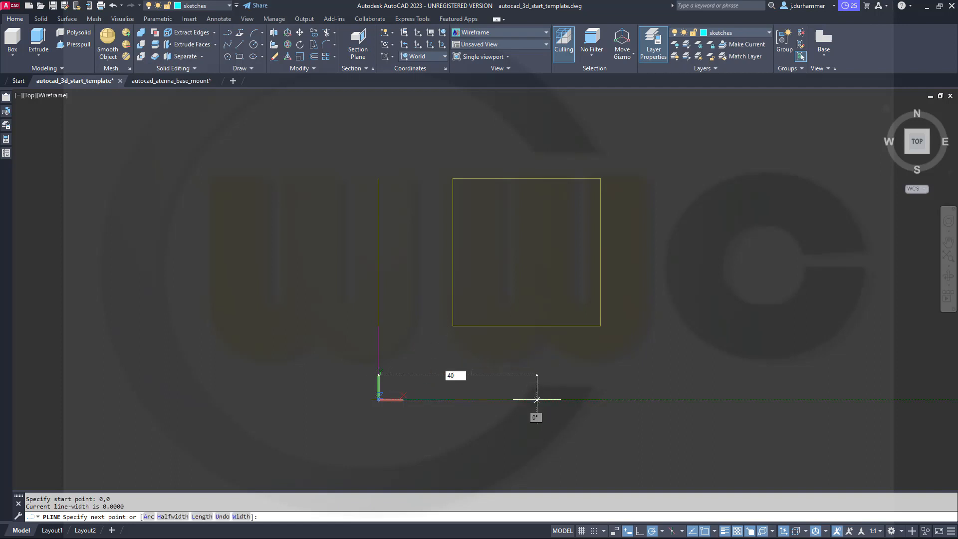
{"action": "key", "text": "Return"}
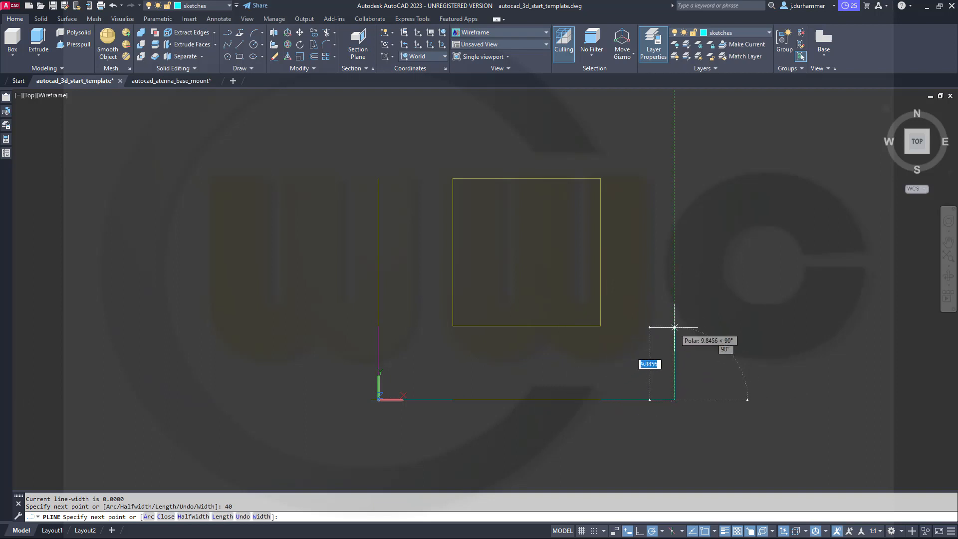
{"action": "type", "text": "12"}
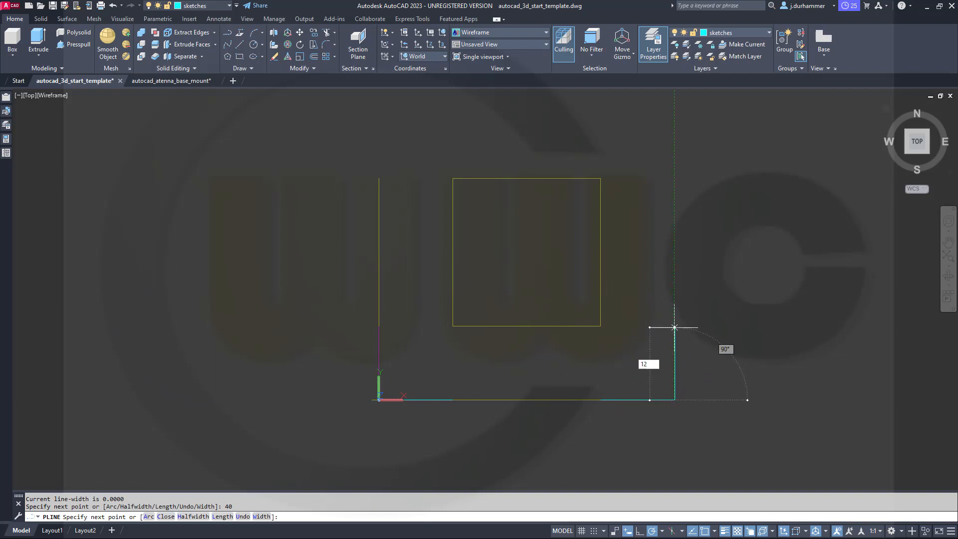
{"action": "key", "text": "Return"}
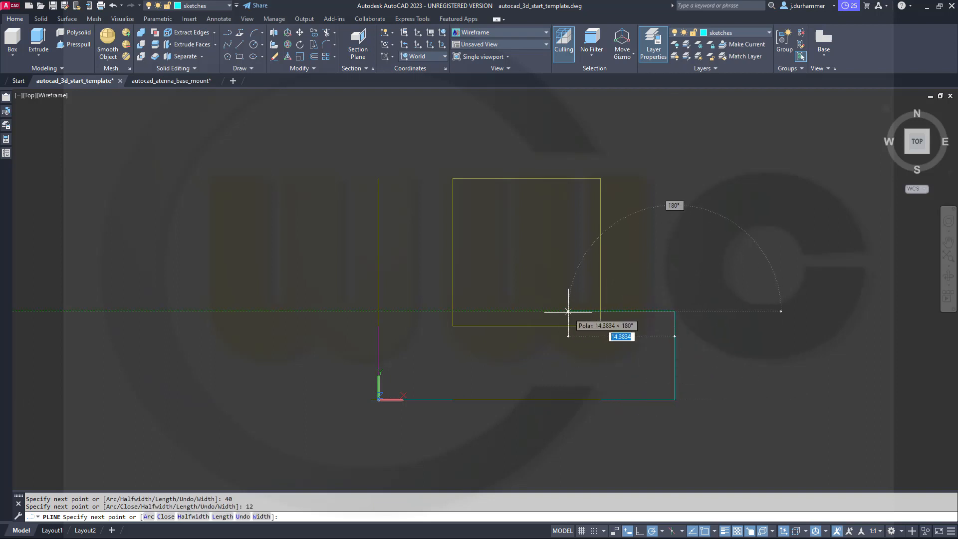
Continue the polyline 20 units toward negative X, and add a sloped segment to the relative point @-6,23
{"action": "key", "text": "BackSpace"}
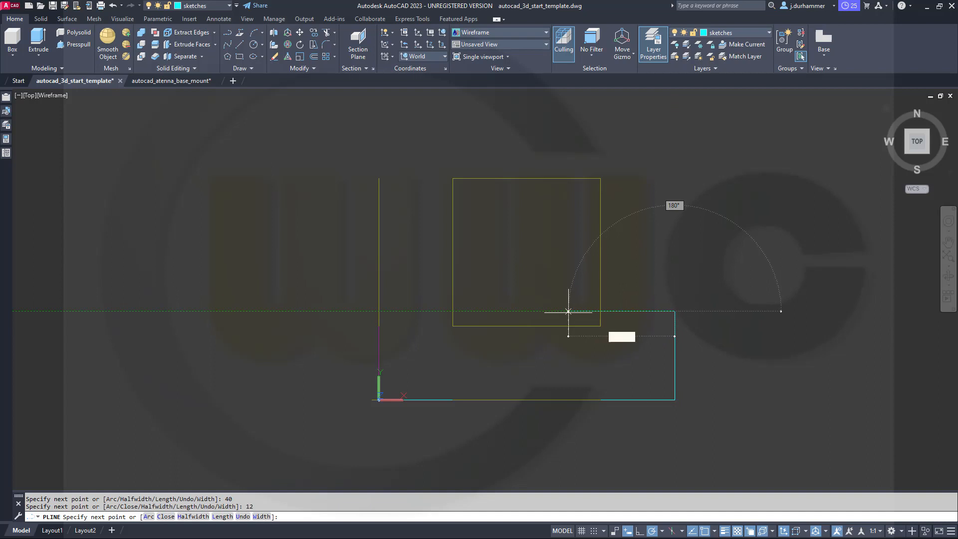
{"action": "type", "text": "20"}
{"action": "key", "text": "Return"}
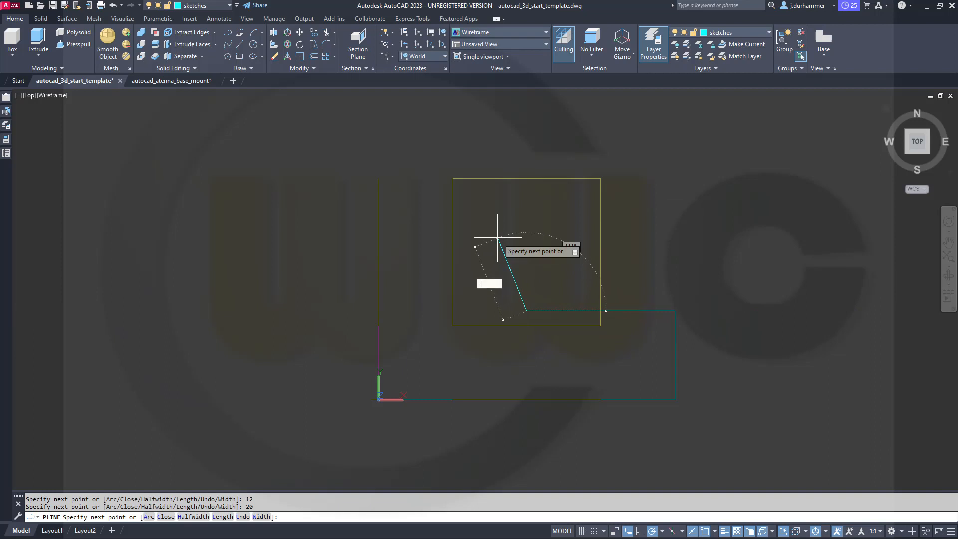
{"action": "key", "text": "Tab"}
{"action": "key", "text": "Return"}
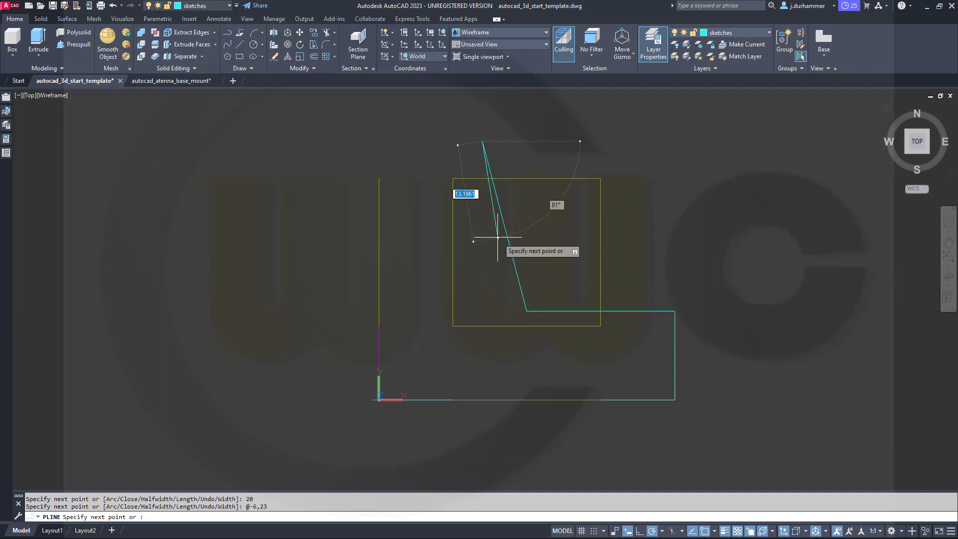
Extend the polyline 42 units straight up, and add a 2-unit segment toward negative X for the shoulder
{"action": "scroll", "coordinate": [479, 236], "scroll_direction": "down", "scroll_amount": 4}
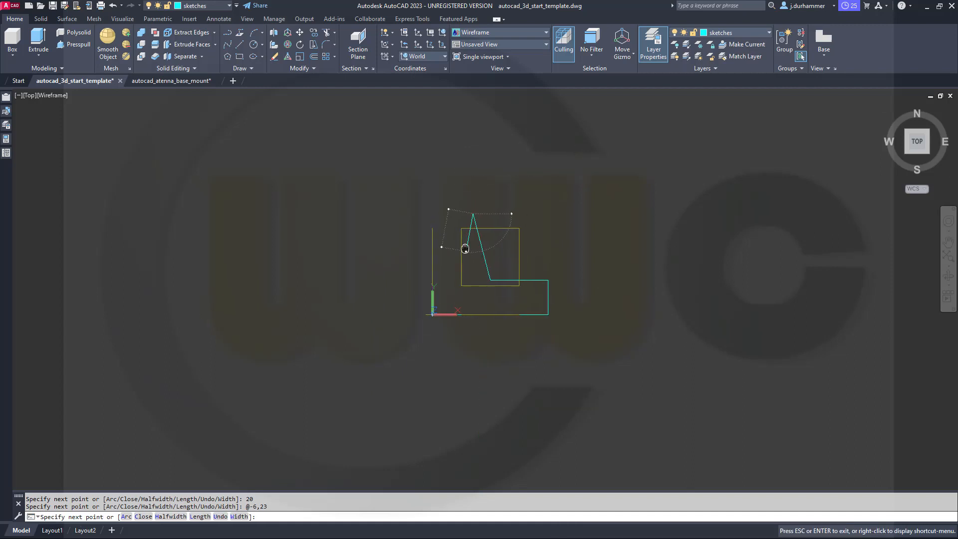
{"action": "middle_click_drag", "start_coordinate": [477, 191], "coordinate": [487, 295]}
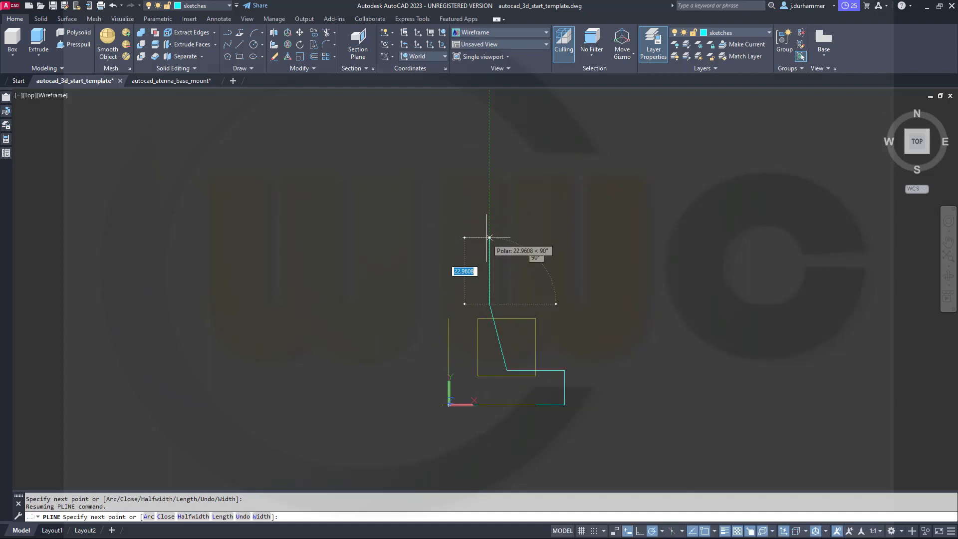
{"action": "type", "text": "42"}
{"action": "key", "text": "Return"}
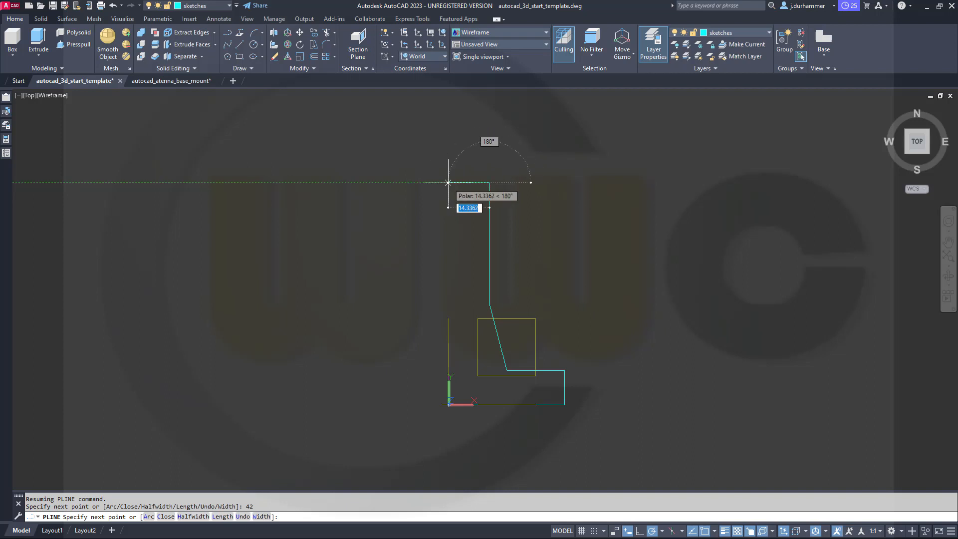
{"action": "type", "text": "2"}
{"action": "key", "text": "Return"}
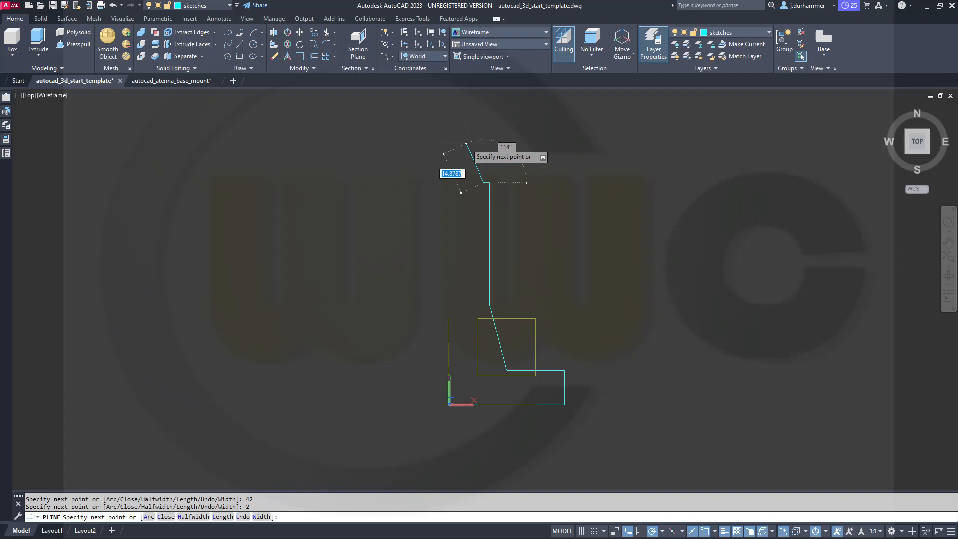
Add a sloped polyline segment to the relative point @-5,20, followed by a 10-unit segment straight up
{"action": "key", "text": "Tab"}
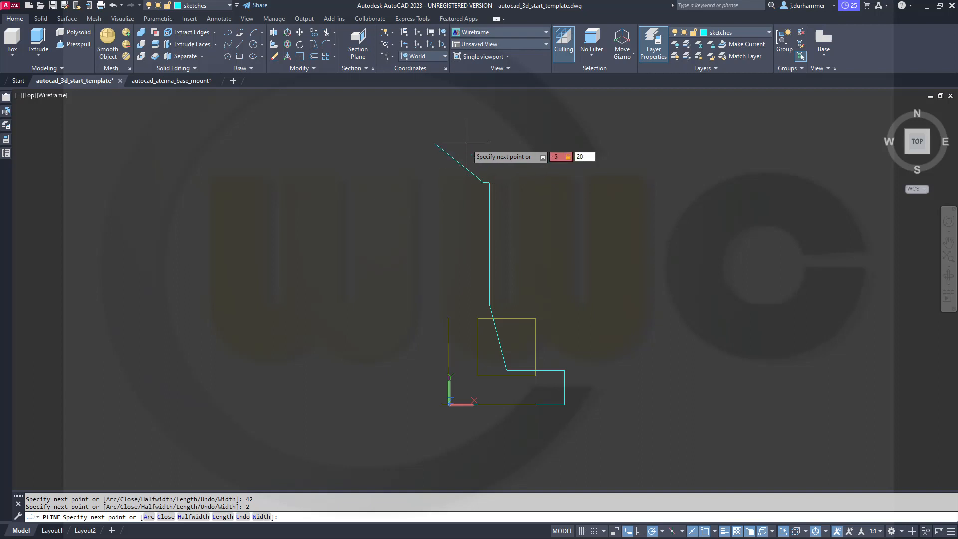
{"action": "type", "text": "20"}
{"action": "key", "text": "Return"}
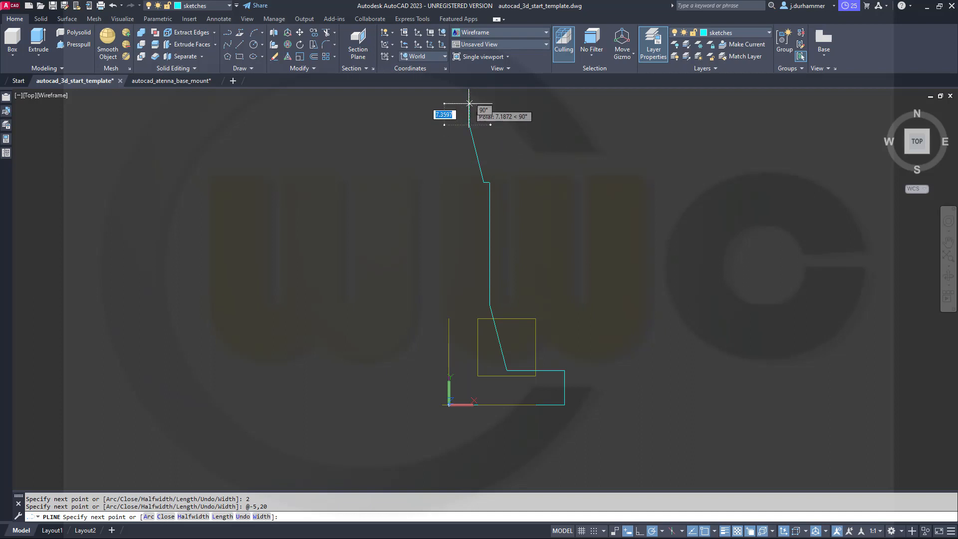
{"action": "type", "text": "10"}
{"action": "key", "text": "Return"}
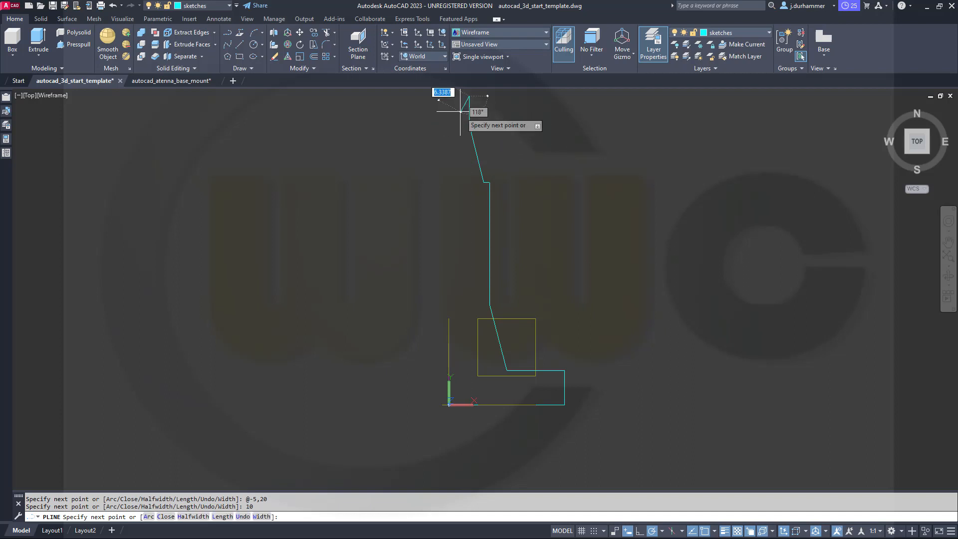
Draw the profile's top edge horizontally to the point directly above the origin, and close the polyline
{"action": "middle_click_drag", "start_coordinate": [440, 162], "coordinate": [432, 234]}
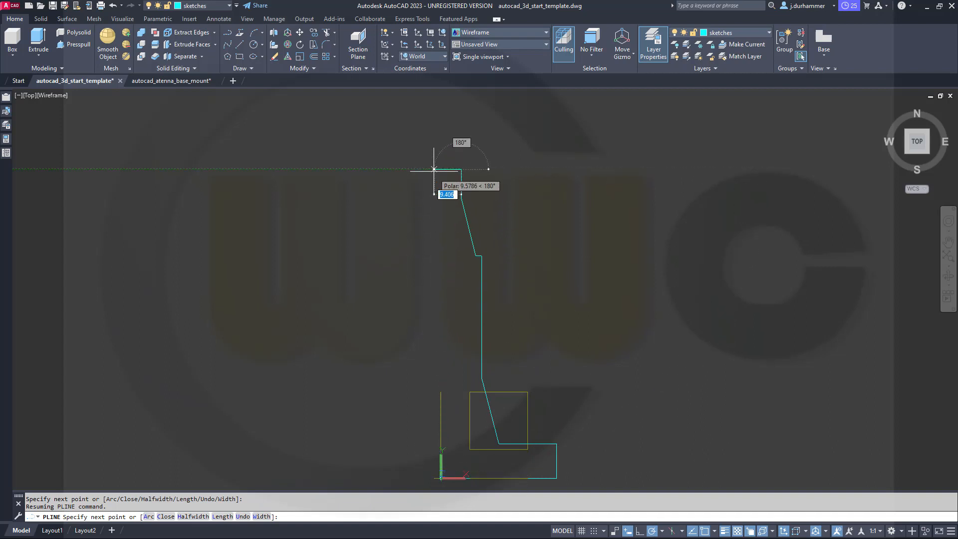
{"action": "right_click", "coordinate": [428, 214]}
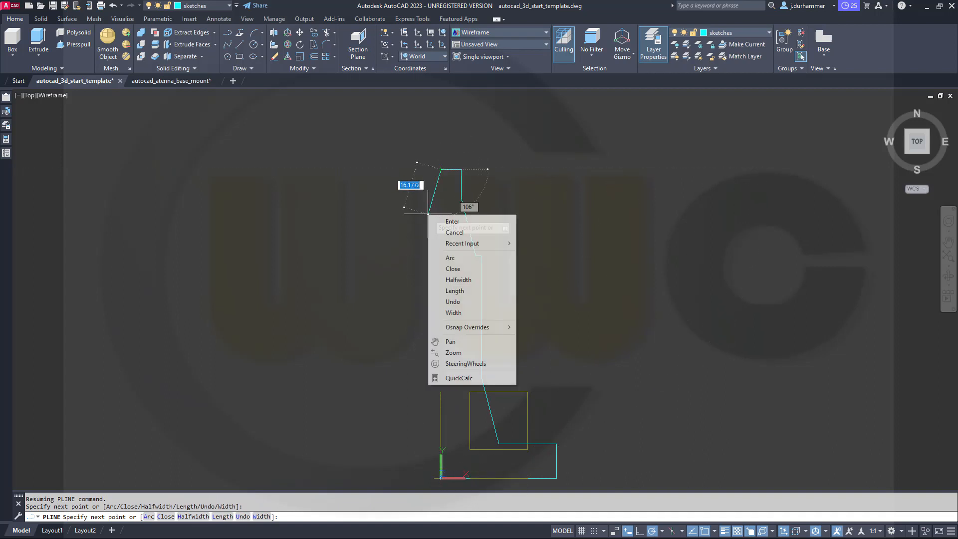
{"action": "left_click", "coordinate": [464, 269]}
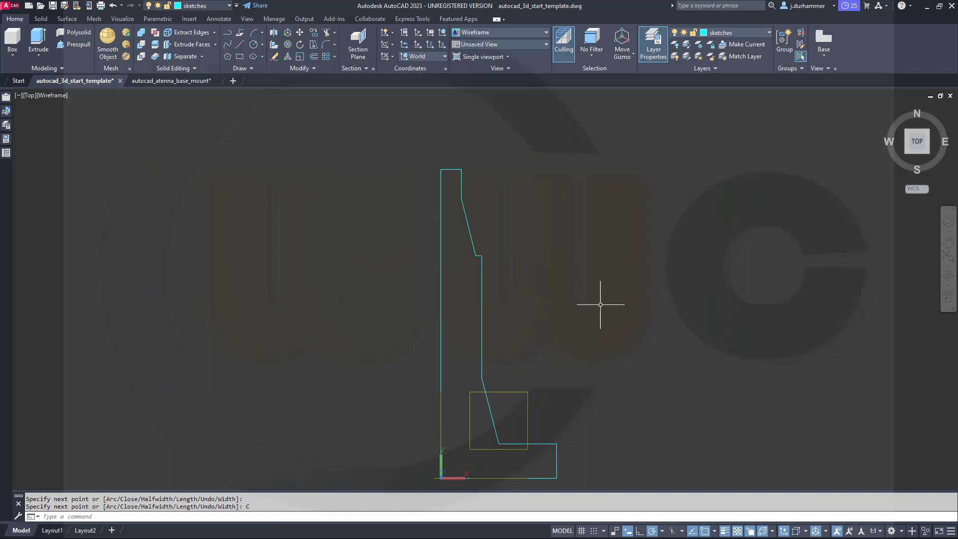
Revolve the closed half profile 360 degrees into a solid, with the axis running from the origin to the profile's upper inner corner
{"action": "scroll", "coordinate": [600, 305], "scroll_direction": "down", "scroll_amount": 3}
{"action": "middle_click_drag", "start_coordinate": [607, 244], "coordinate": [608, 291]}
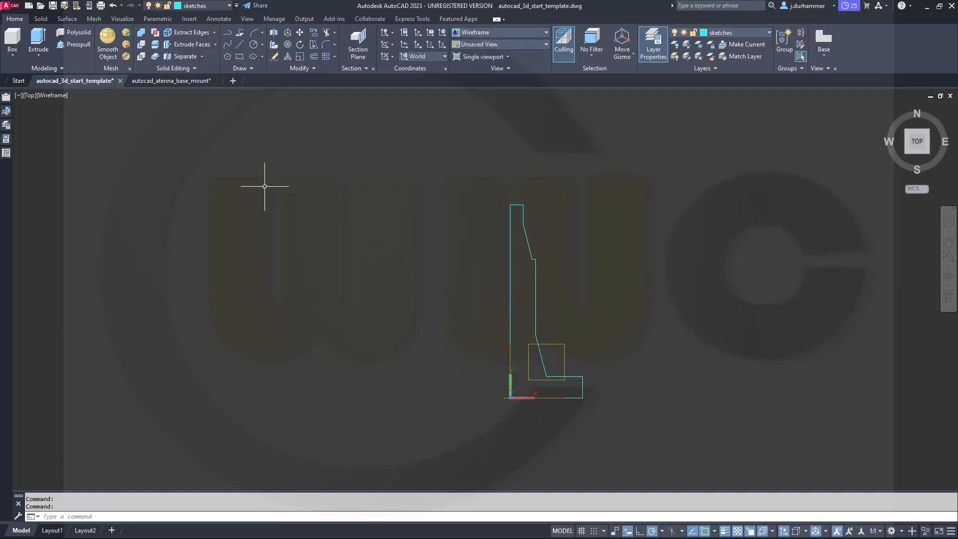
{"action": "left_click", "coordinate": [43, 59]}
{"action": "left_click", "coordinate": [45, 93]}
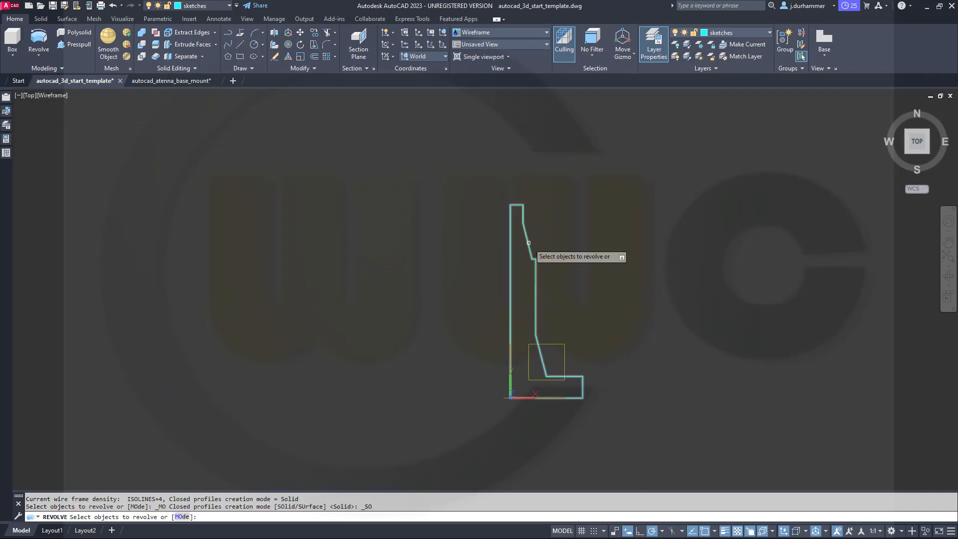
{"action": "left_click", "coordinate": [528, 243]}
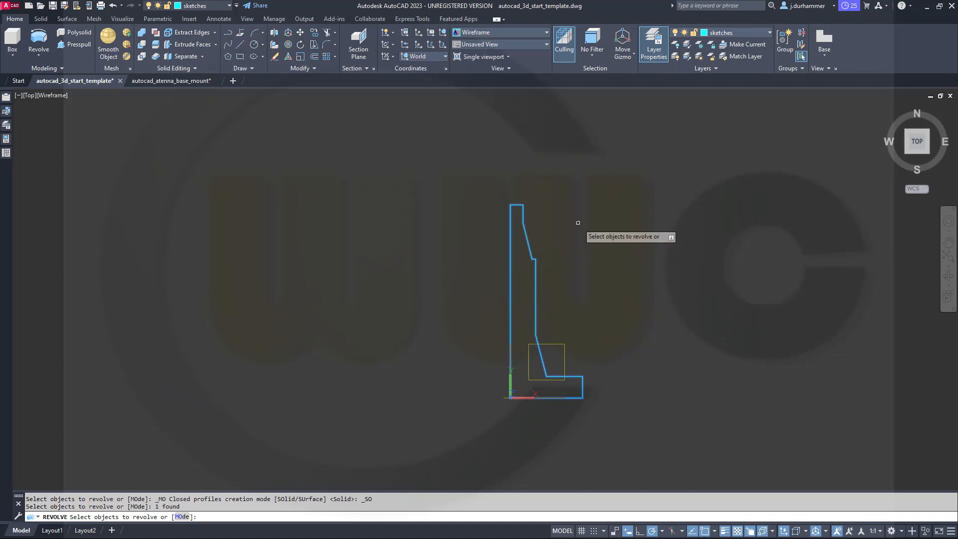
{"action": "right_click", "coordinate": [577, 224]}
{"action": "left_click", "coordinate": [601, 230]}
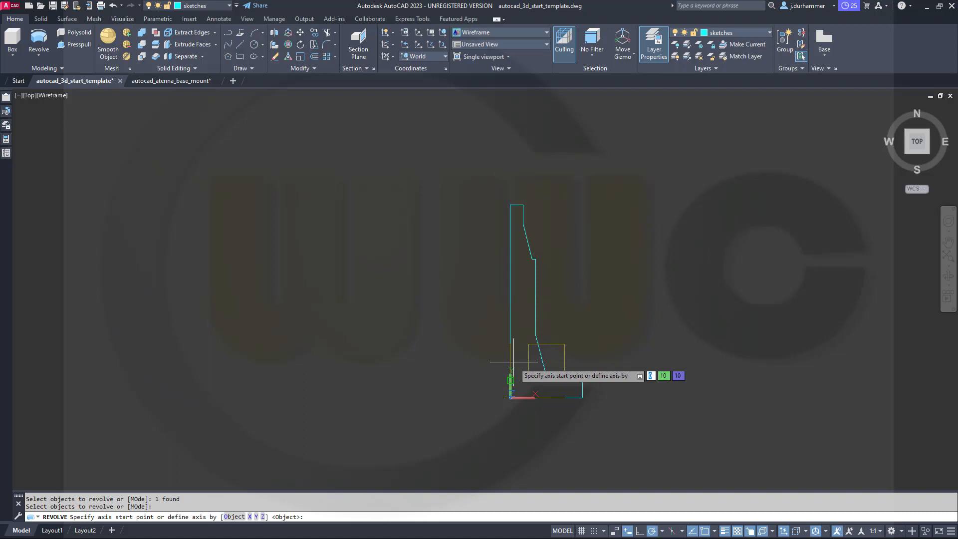
{"action": "scroll", "coordinate": [510, 343], "scroll_direction": "up", "scroll_amount": 3}
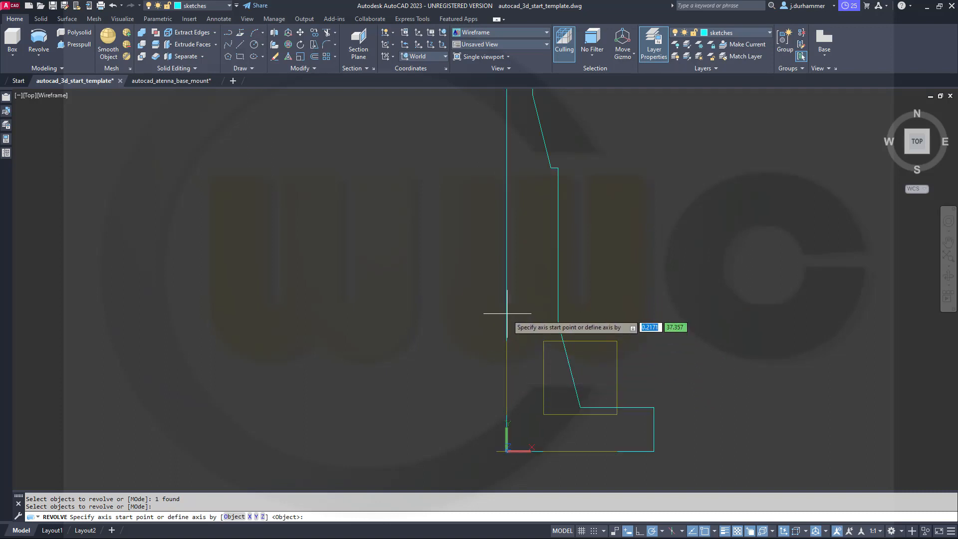
{"action": "left_click", "coordinate": [502, 294]}
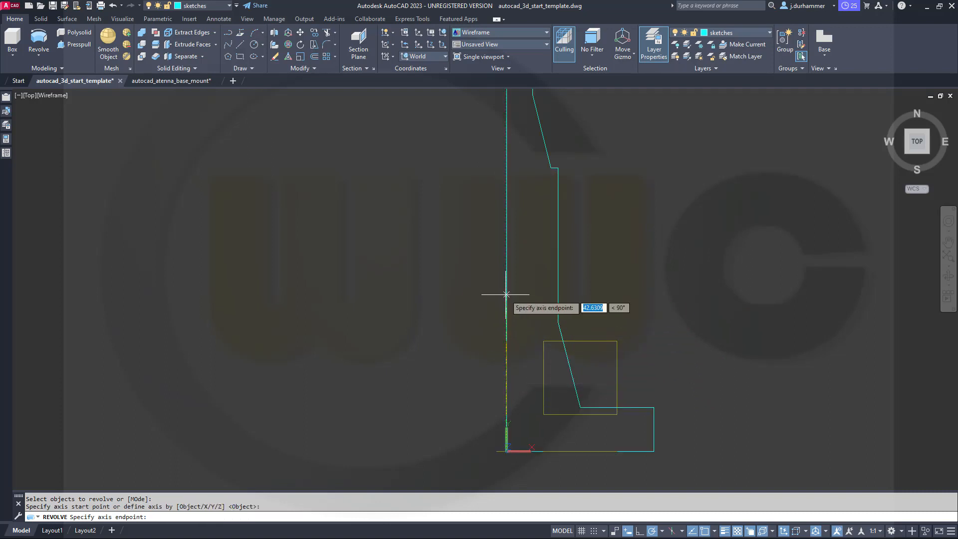
{"action": "middle_click_drag", "start_coordinate": [507, 223], "coordinate": [518, 348]}
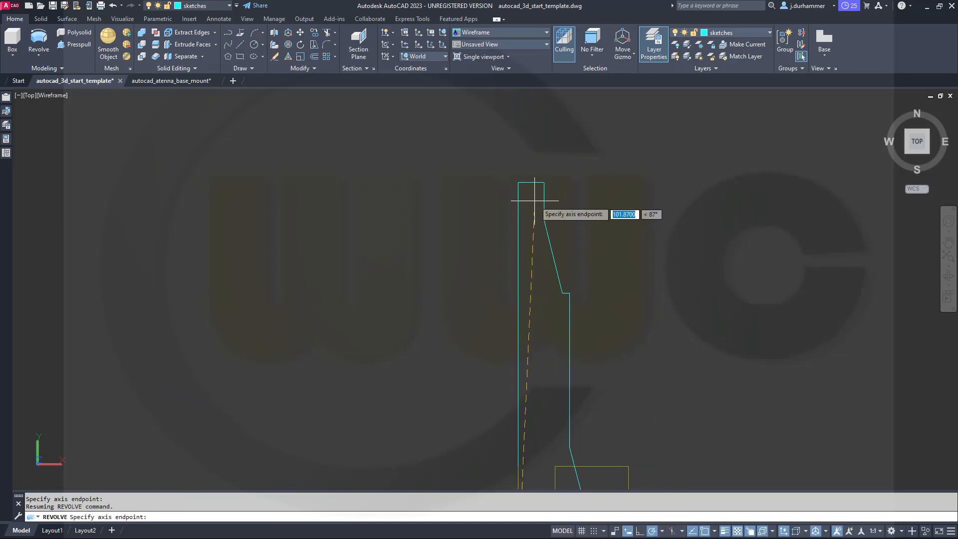
{"action": "left_click", "coordinate": [518, 182]}
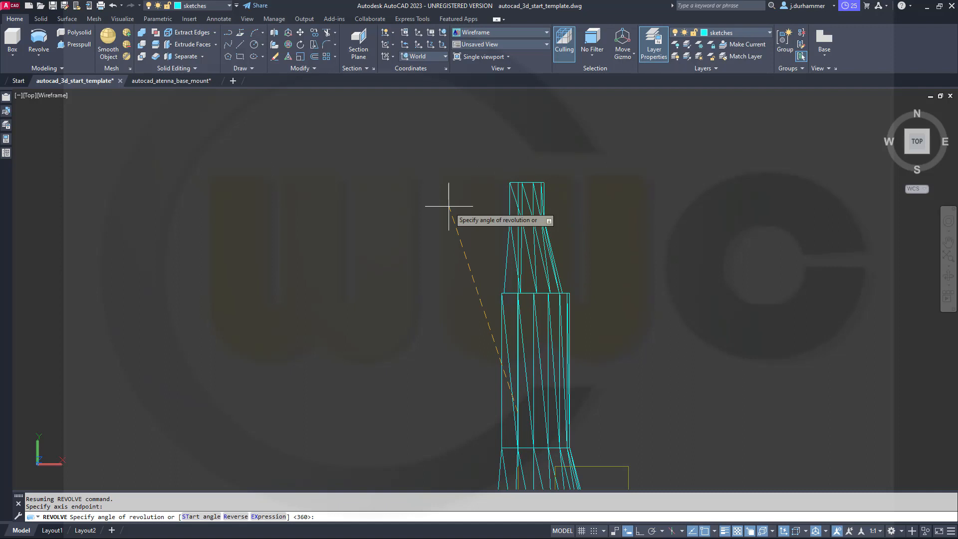
{"action": "type", "text": "360"}
{"action": "key", "text": "Return"}
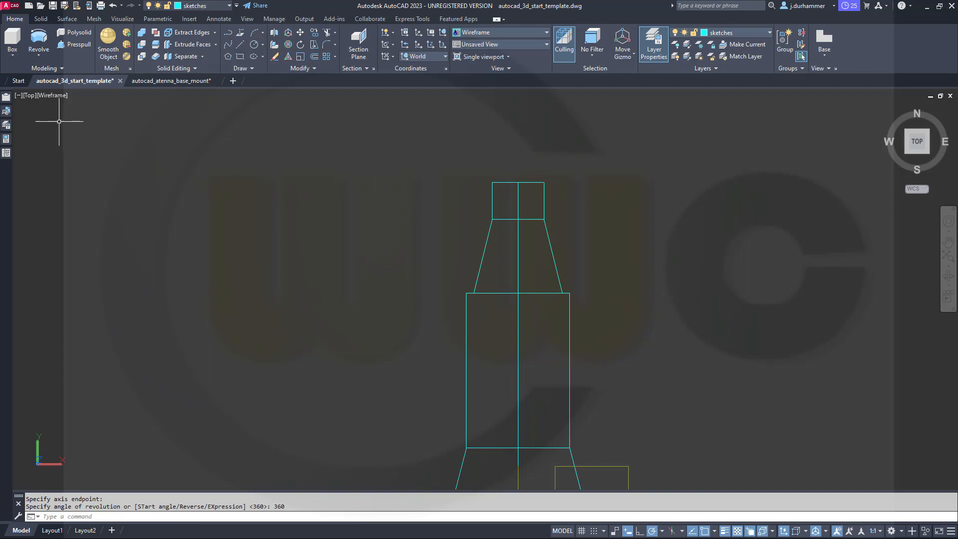
Switch the visual style to Realistic, and move the revolved solid to the solid_plus layer
{"action": "left_click", "coordinate": [52, 96]}
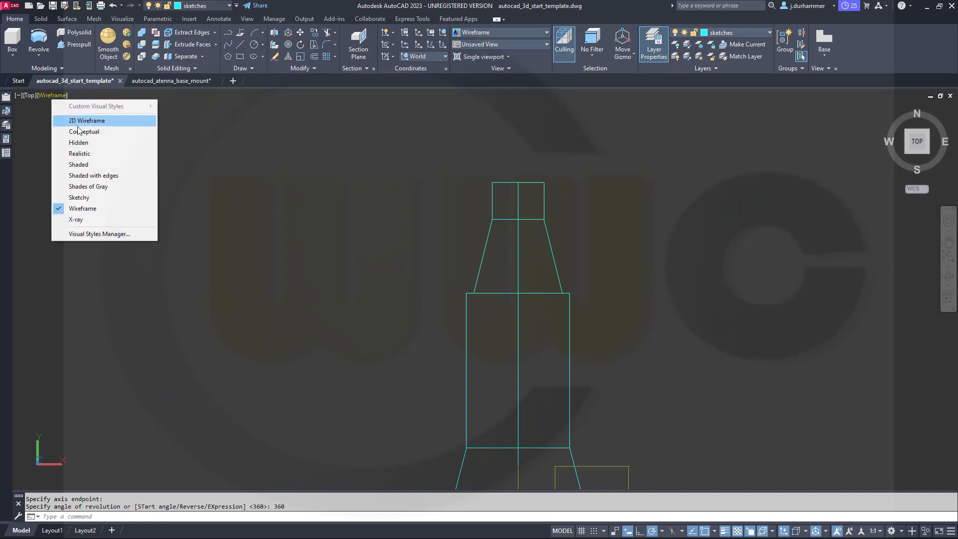
{"action": "left_click", "coordinate": [95, 154]}
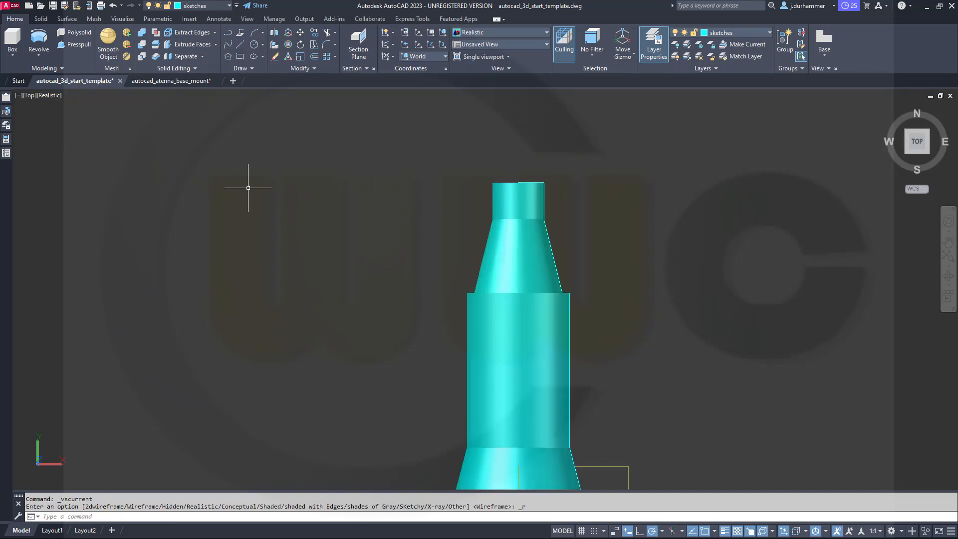
{"action": "scroll", "coordinate": [310, 180], "scroll_direction": "down", "scroll_amount": 2}
{"action": "middle_click_drag", "start_coordinate": [310, 179], "coordinate": [399, 242], "text": "shift"}
{"action": "left_click", "coordinate": [572, 284]}
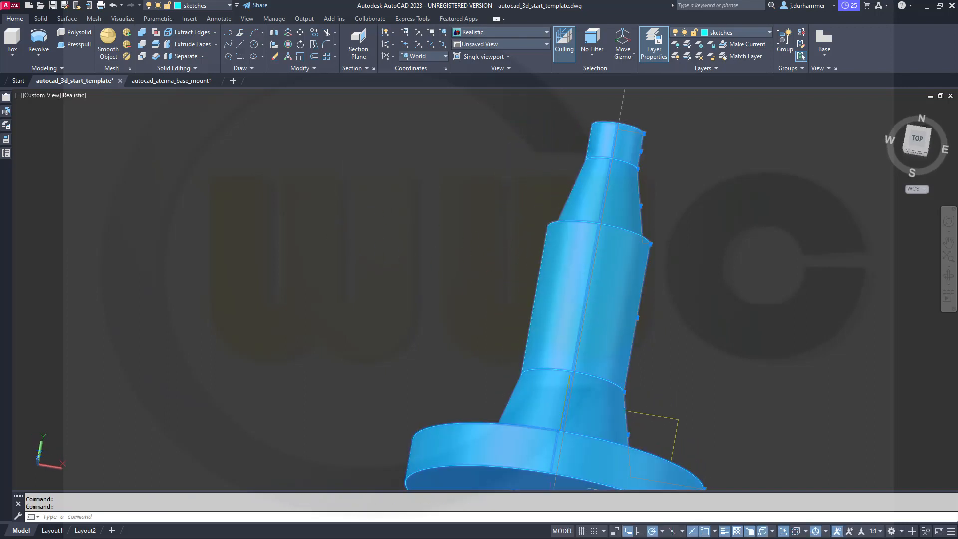
{"action": "left_click", "coordinate": [229, 6]}
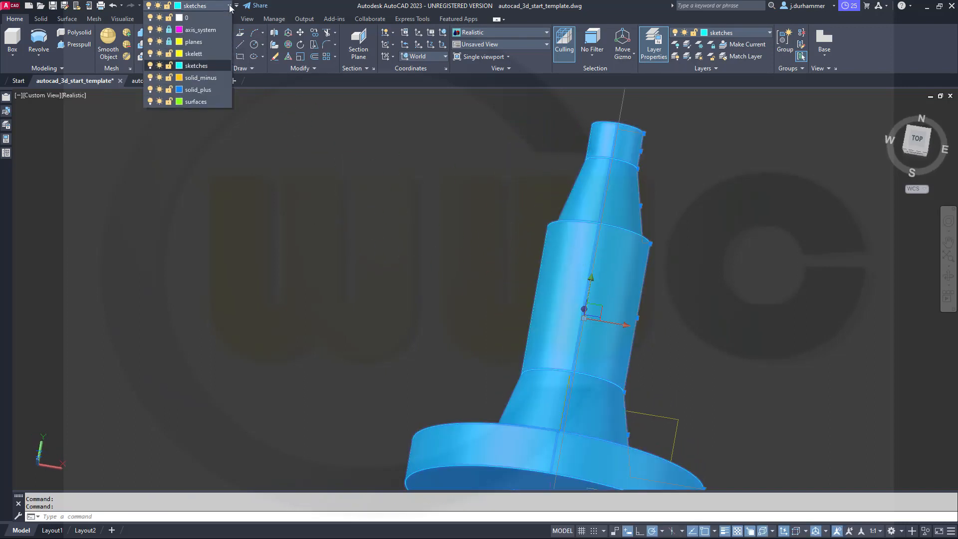
{"action": "left_click", "coordinate": [220, 90]}
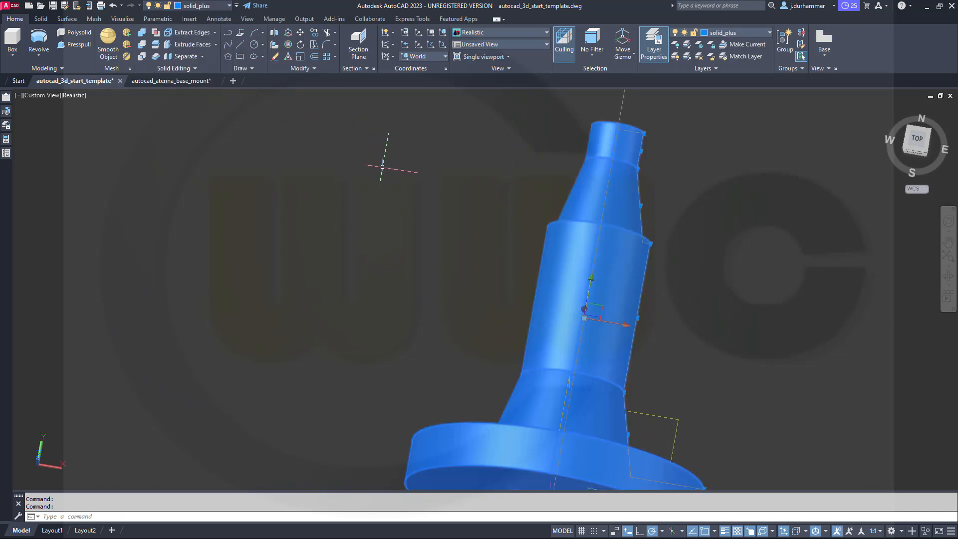
{"action": "key", "text": "Escape"}
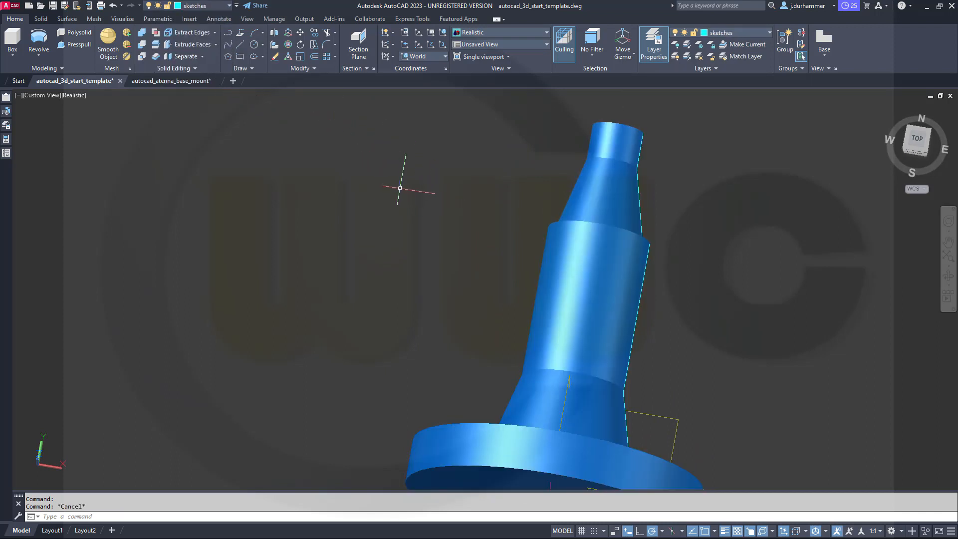
Rotate the UCS 90 degrees around its X axis so that its XY plane lies on the flange's base face
{"action": "middle_click_drag", "start_coordinate": [398, 196], "coordinate": [409, 237], "text": "shift"}
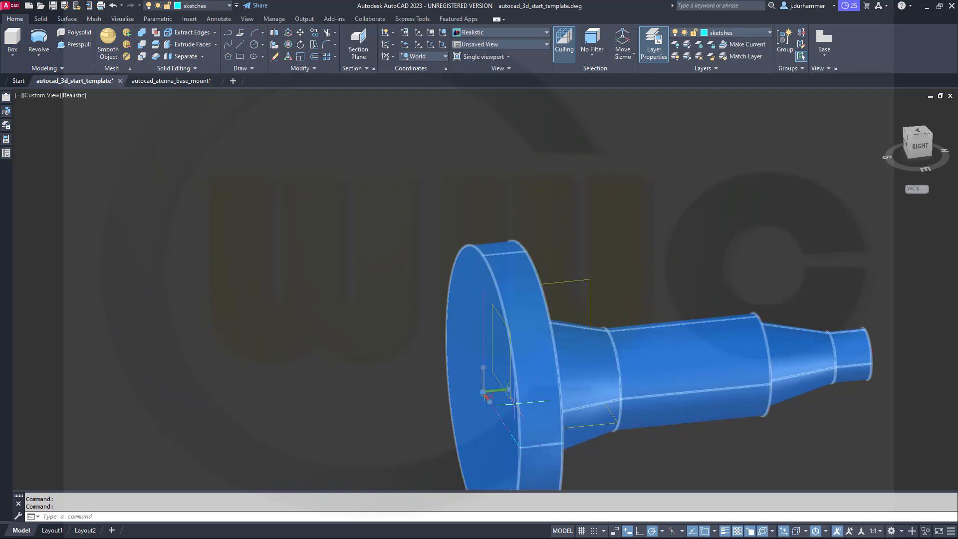
{"action": "mouse_move", "coordinate": [507, 389]}
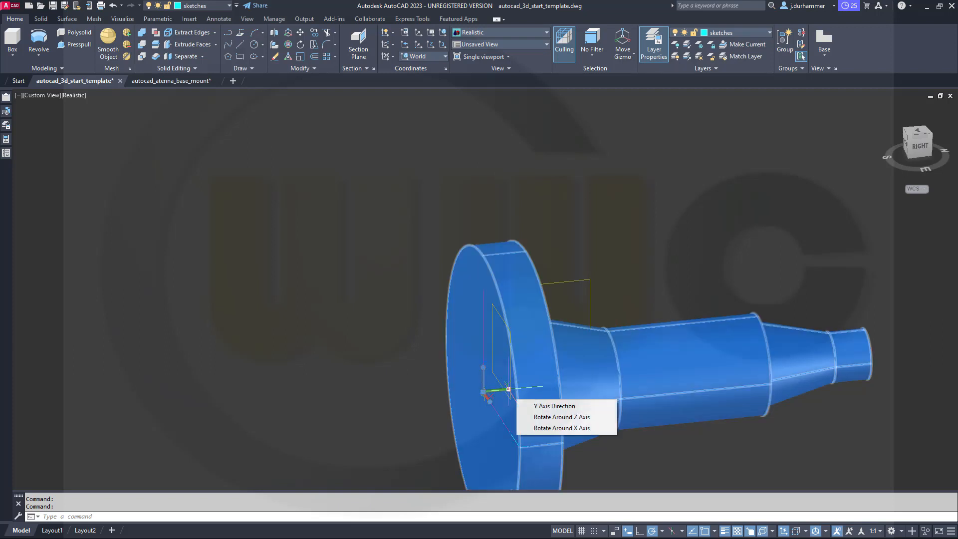
{"action": "left_click", "coordinate": [558, 429]}
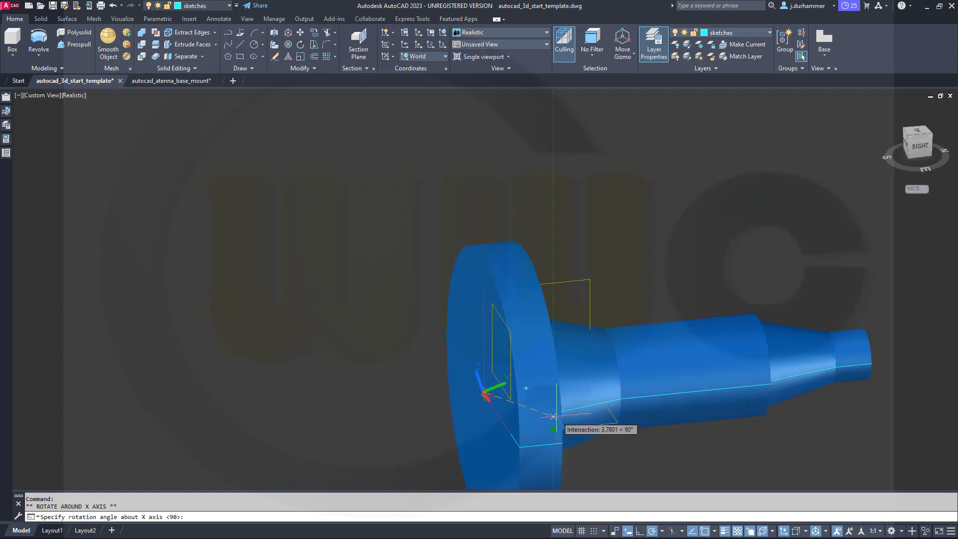
{"action": "left_click", "coordinate": [553, 416]}
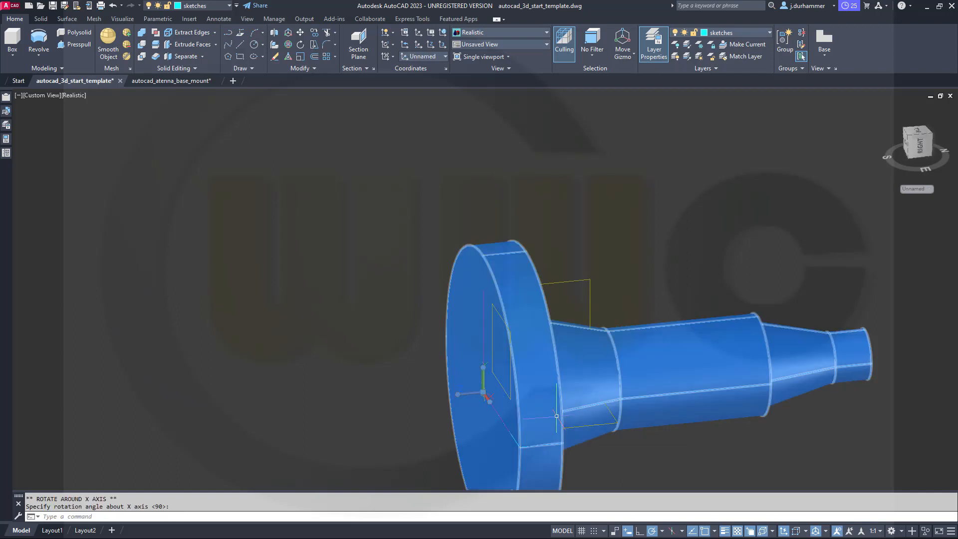
{"action": "key", "text": "Escape"}
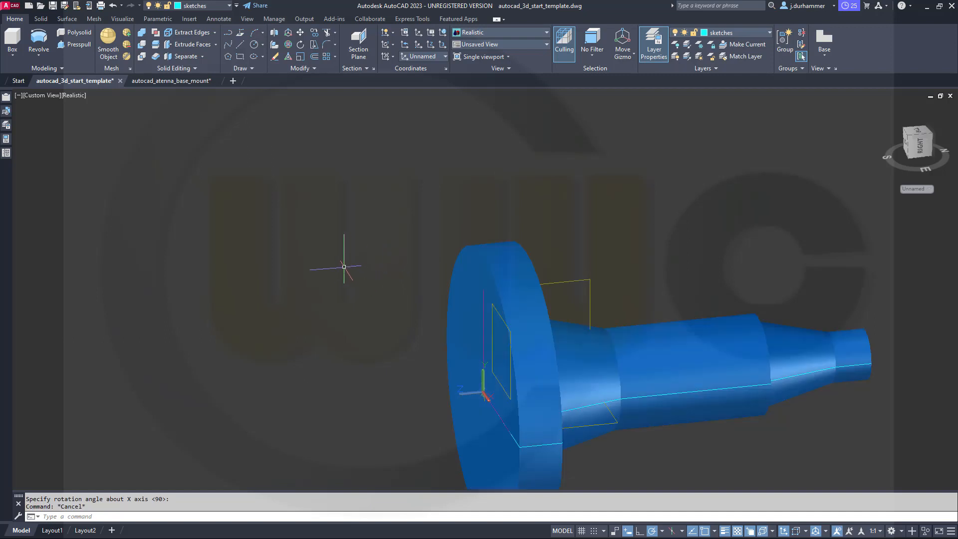
Make solid_minus the current layer
{"action": "left_click", "coordinate": [14, 57]}
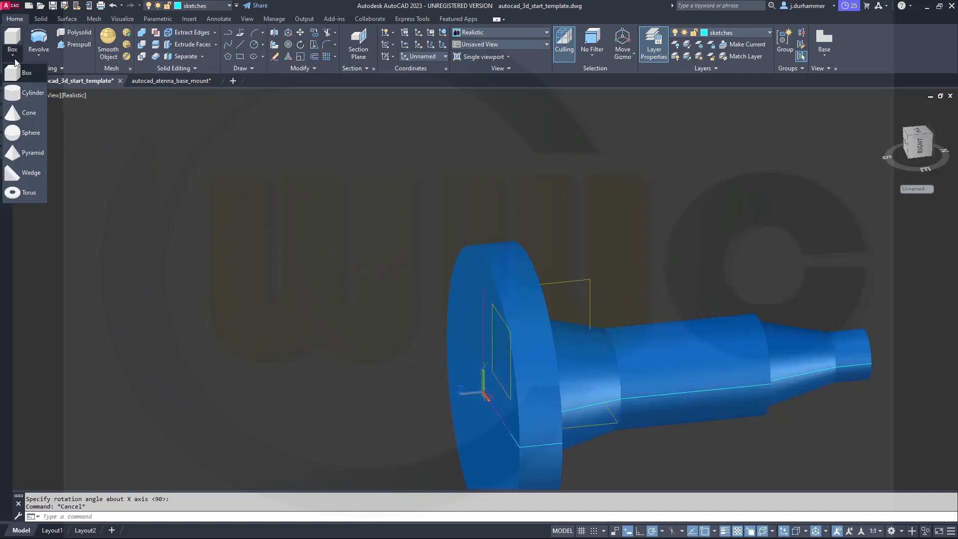
{"action": "left_click", "coordinate": [229, 5]}
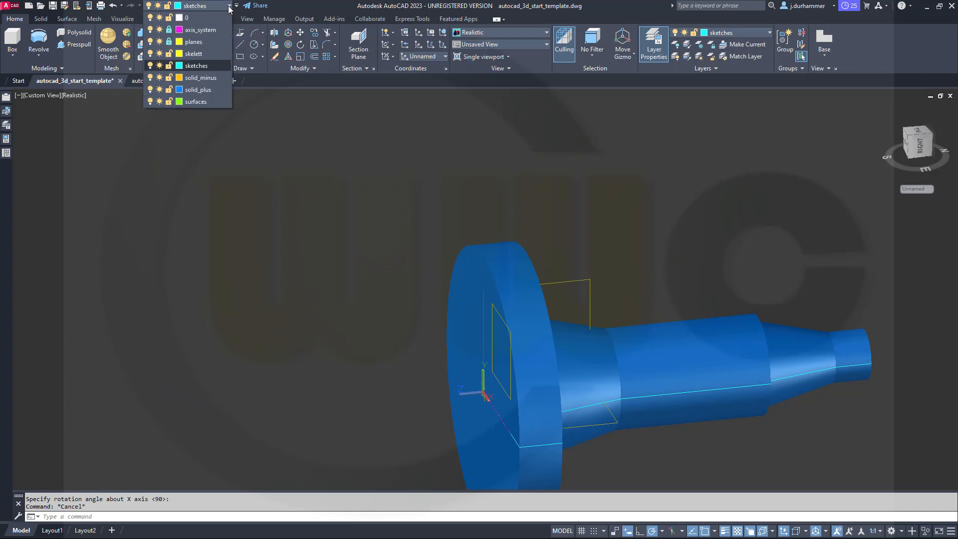
{"action": "left_click", "coordinate": [215, 76]}
Create a cylinder centred at 30,0 with a diameter of 11 and a height of 15 running through the flange
{"action": "left_click", "coordinate": [14, 58]}
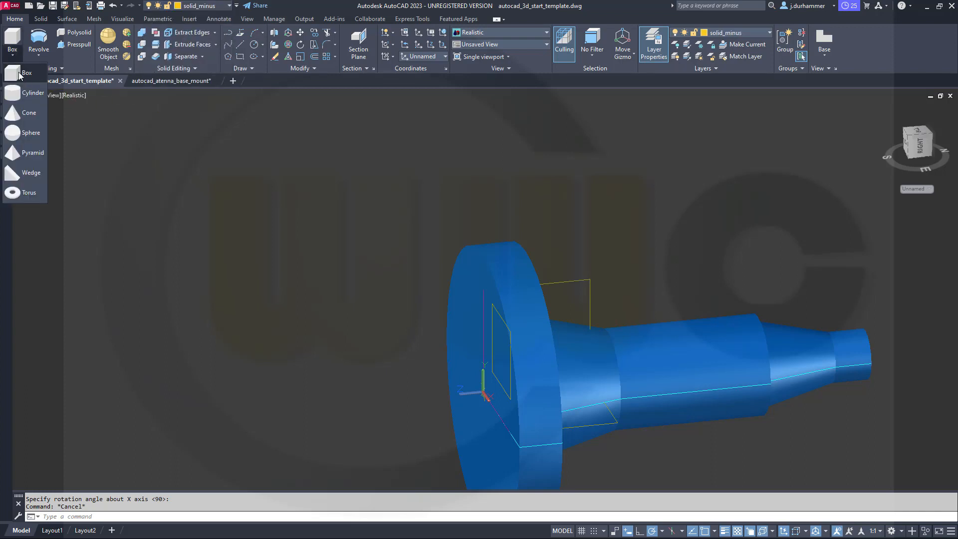
{"action": "left_click", "coordinate": [13, 93]}
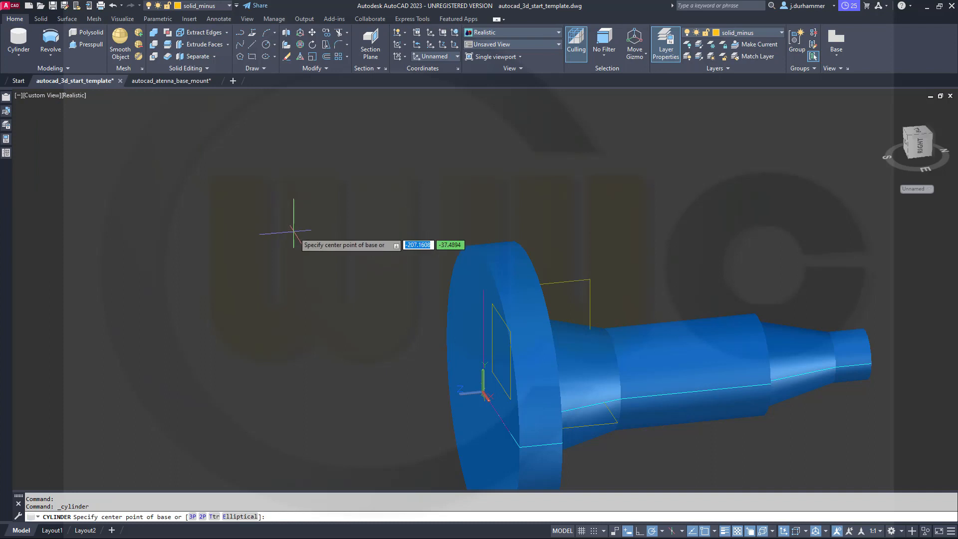
{"action": "type", "text": "30"}
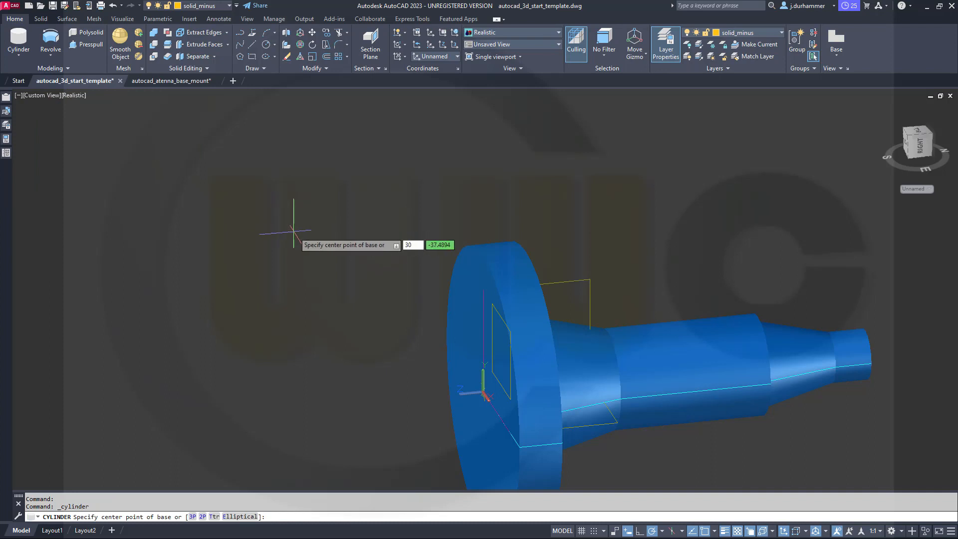
{"action": "type", "text": ",0"}
{"action": "key", "text": "Return"}
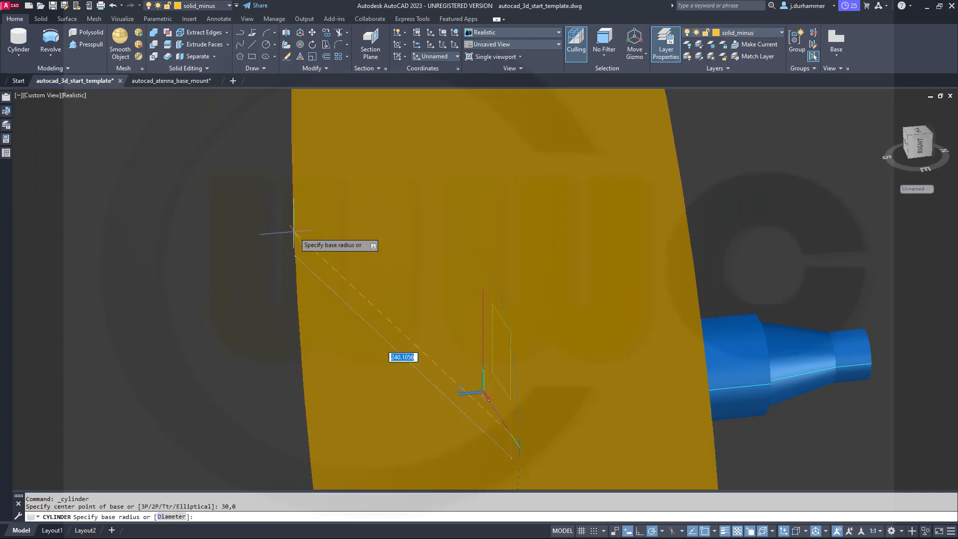
{"action": "right_click", "coordinate": [294, 232]}
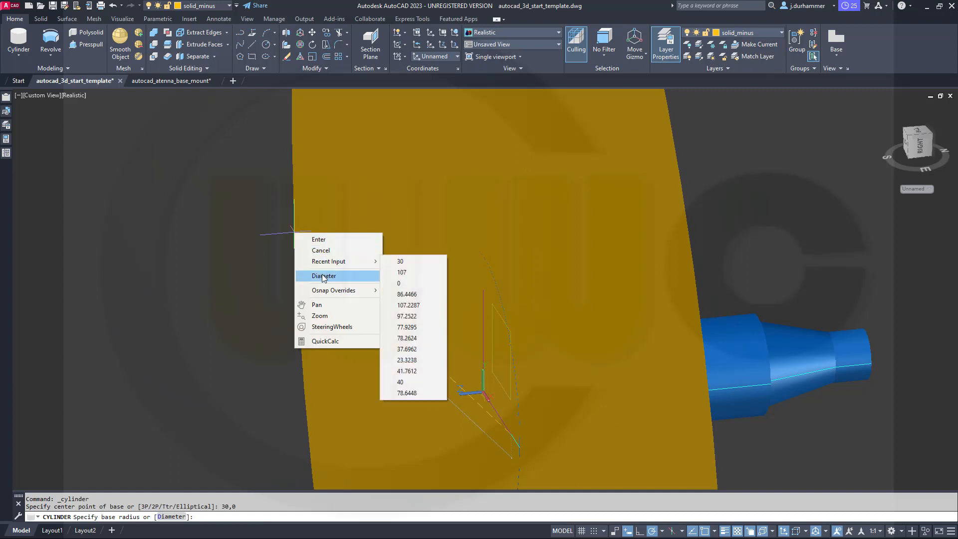
{"action": "left_click", "coordinate": [323, 276]}
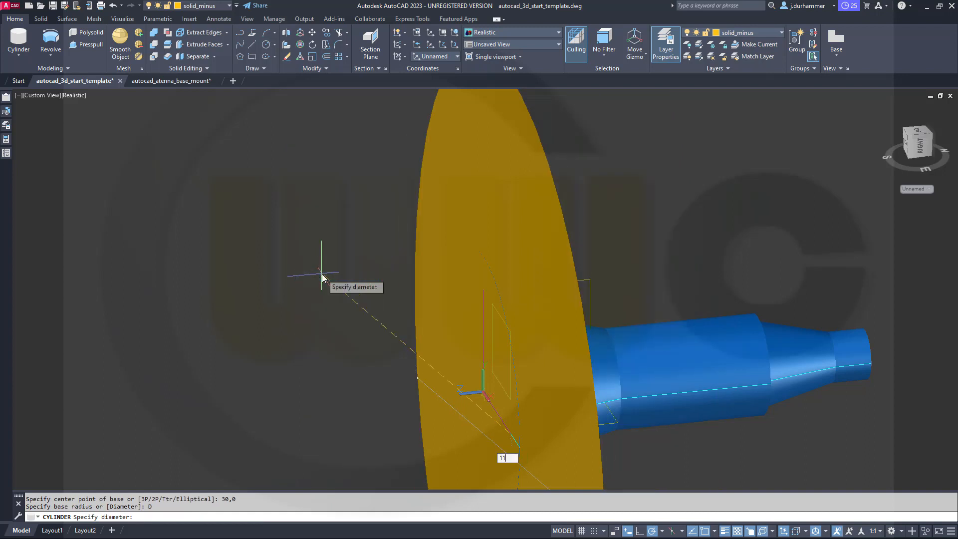
{"action": "type", "text": "11"}
{"action": "key", "text": "Return"}
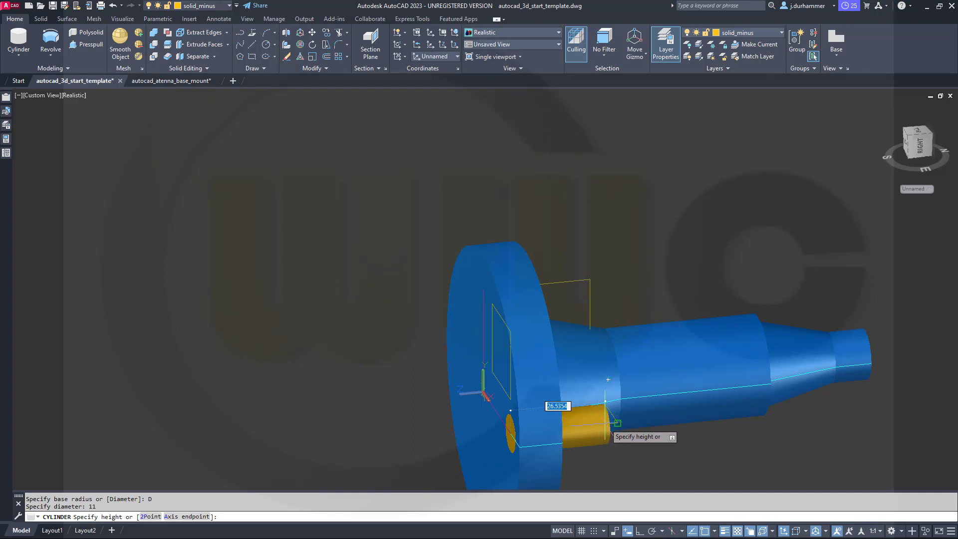
{"action": "type", "text": "15"}
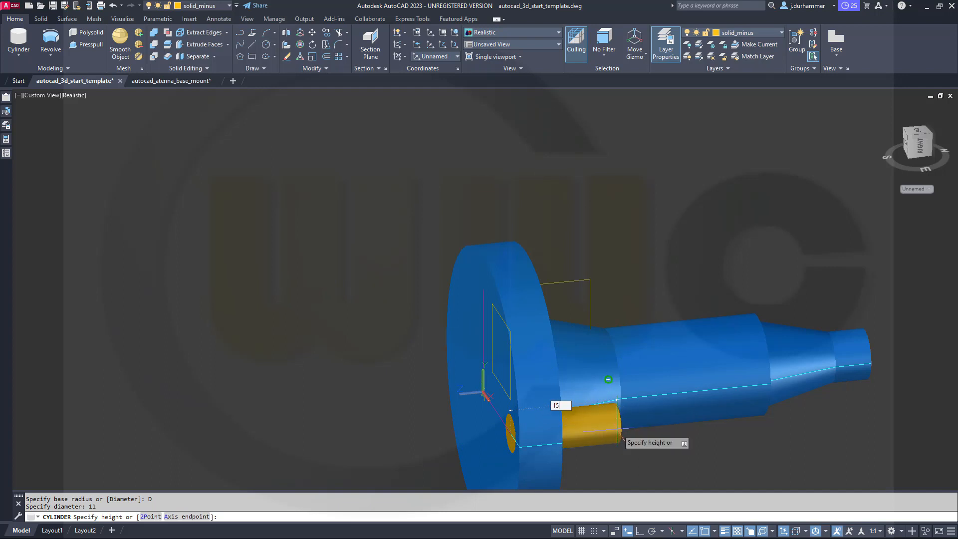
{"action": "key", "text": "Return"}
Create a polar array of the flange cylinder around the centre point 0,0
{"action": "middle_click_drag", "start_coordinate": [607, 425], "coordinate": [474, 354], "text": "shift"}
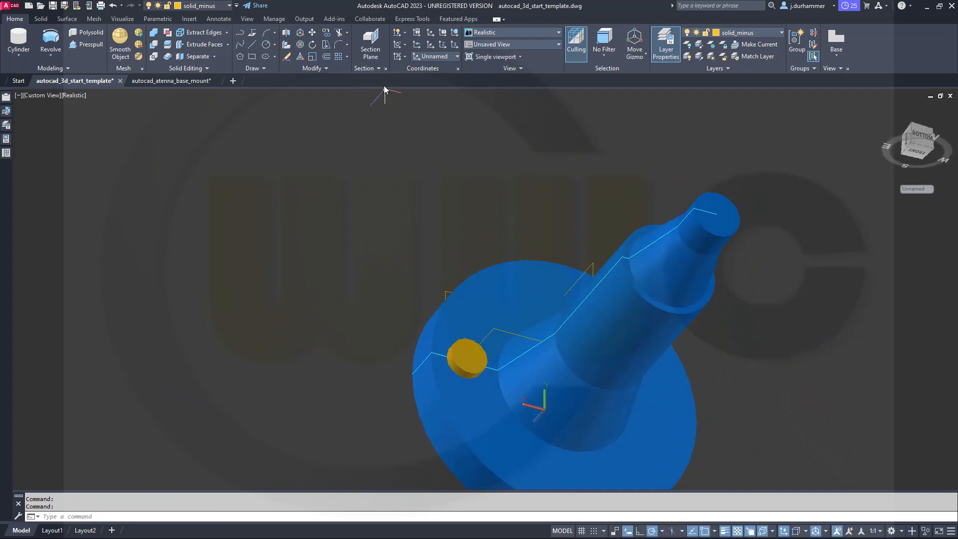
{"action": "left_click", "coordinate": [347, 58]}
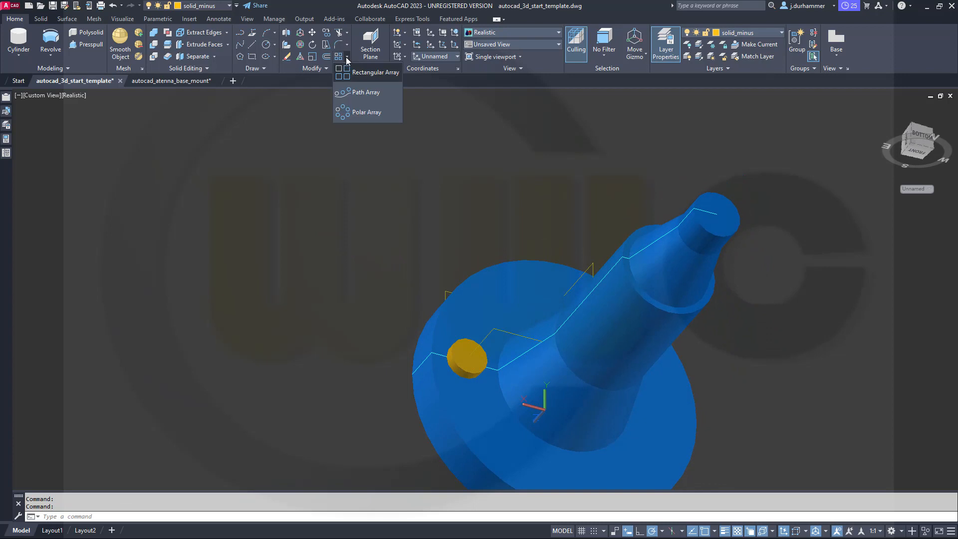
{"action": "left_click", "coordinate": [364, 112]}
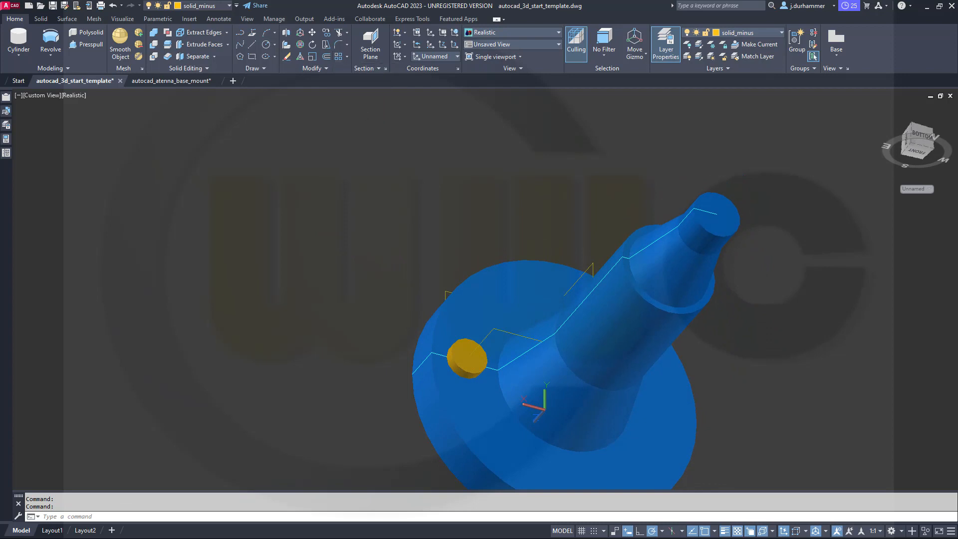
{"action": "left_click", "coordinate": [465, 353]}
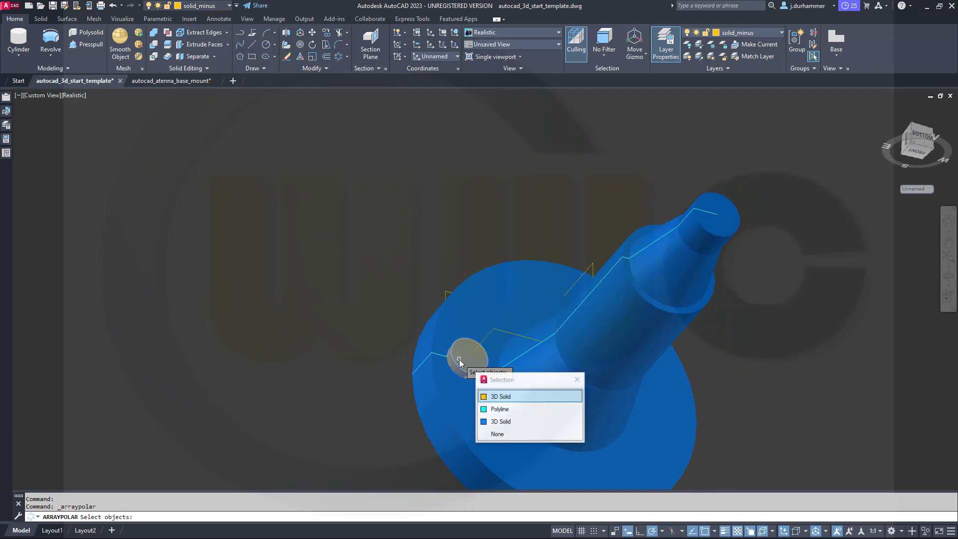
{"action": "left_click", "coordinate": [502, 397]}
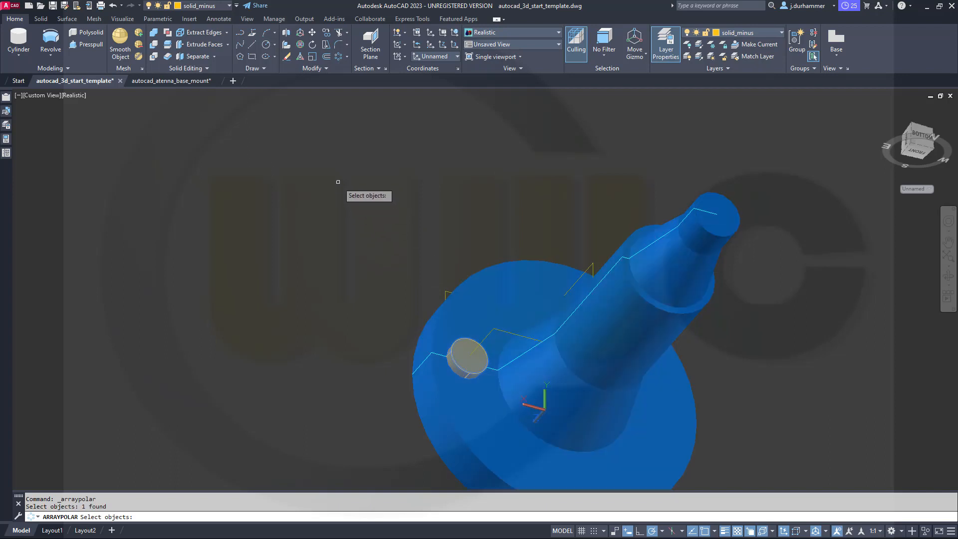
{"action": "key", "text": "Return"}
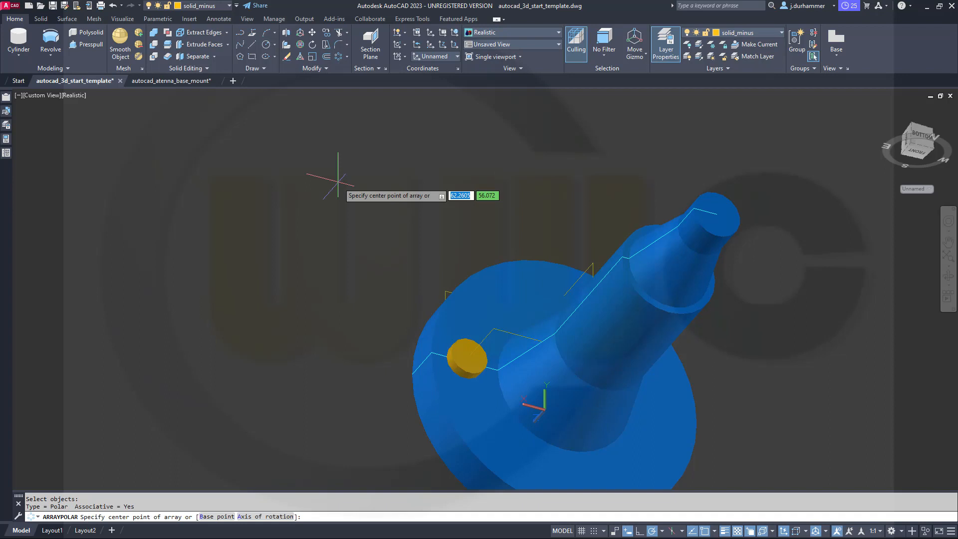
{"action": "type", "text": "0,0"}
{"action": "key", "text": "Return"}
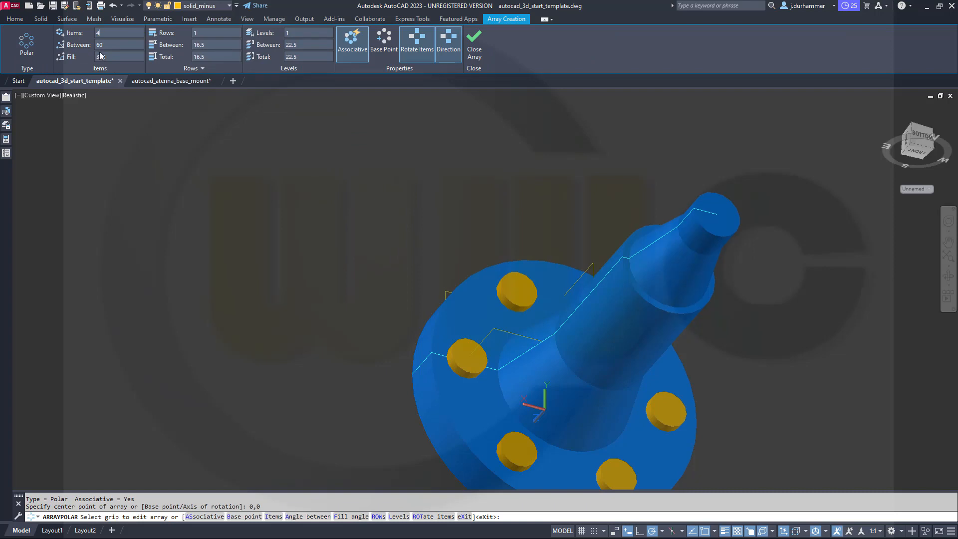
Set the polar array to 4 items, make it non-associative, and finish it
{"action": "type", "text": "4"}
{"action": "key", "text": "Return"}
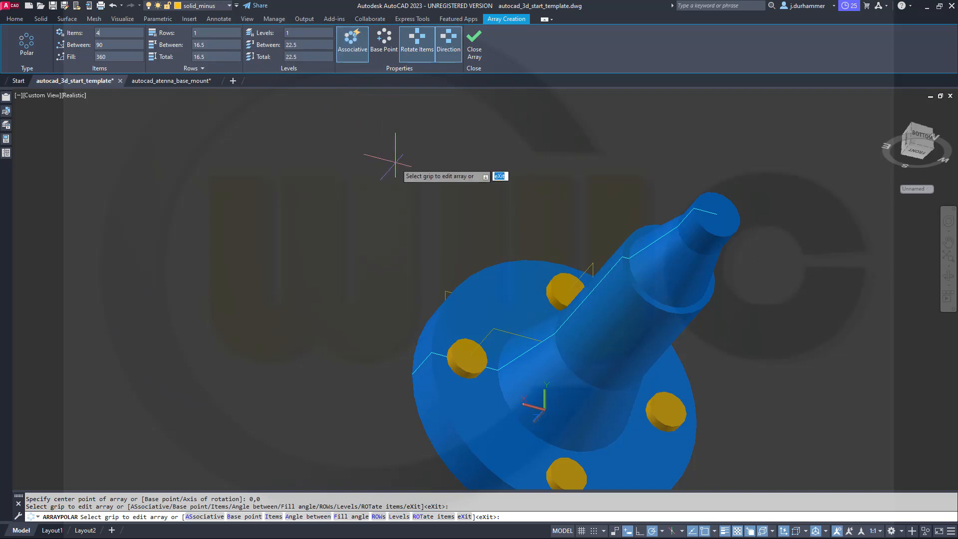
{"action": "left_click", "coordinate": [354, 50]}
{"action": "left_click", "coordinate": [474, 52]}
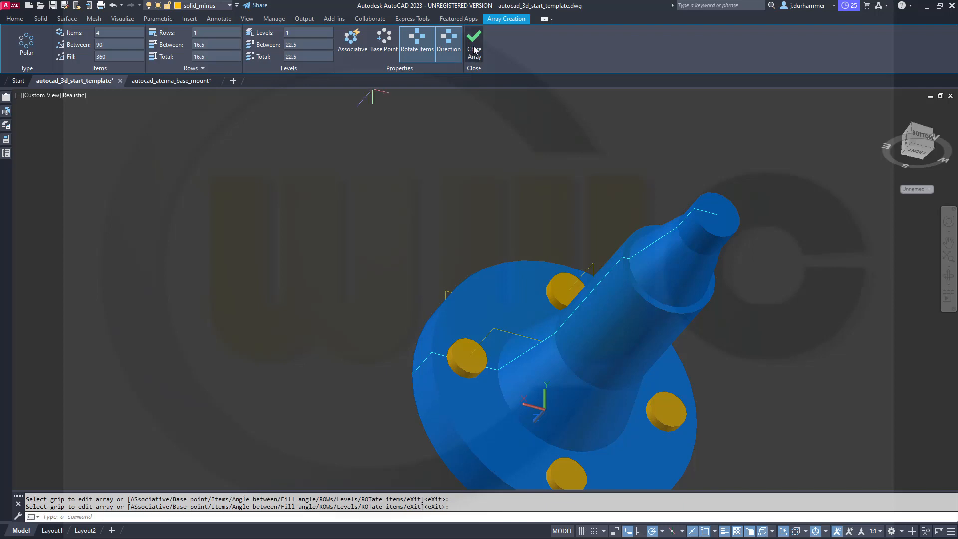
Inspect which solids overlap at the original cylinder's position on the flange
{"action": "middle_click_drag", "start_coordinate": [448, 205], "coordinate": [421, 165]}
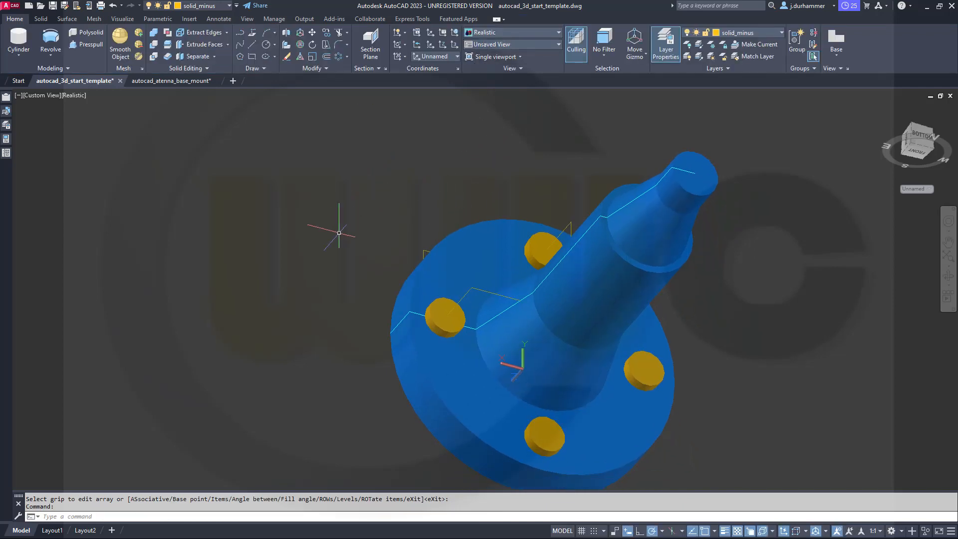
{"action": "mouse_move", "coordinate": [339, 233]}
{"action": "middle_mouse_down", "text": "shift"}
{"action": "mouse_move", "coordinate": [370, 197]}
{"action": "mouse_move", "coordinate": [373, 175]}
{"action": "mouse_move", "coordinate": [357, 235]}
{"action": "middle_mouse_up", "text": "shift"}
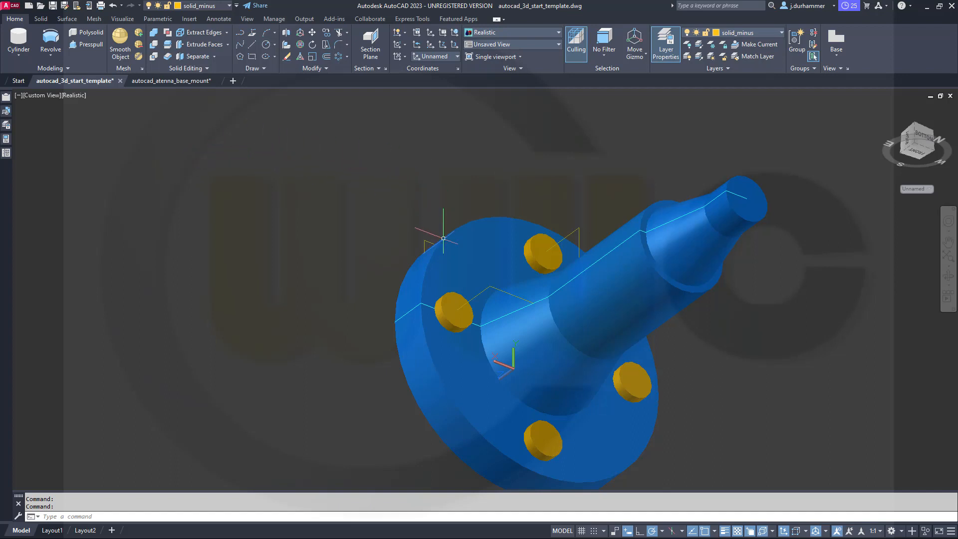
{"action": "left_click", "coordinate": [458, 304]}
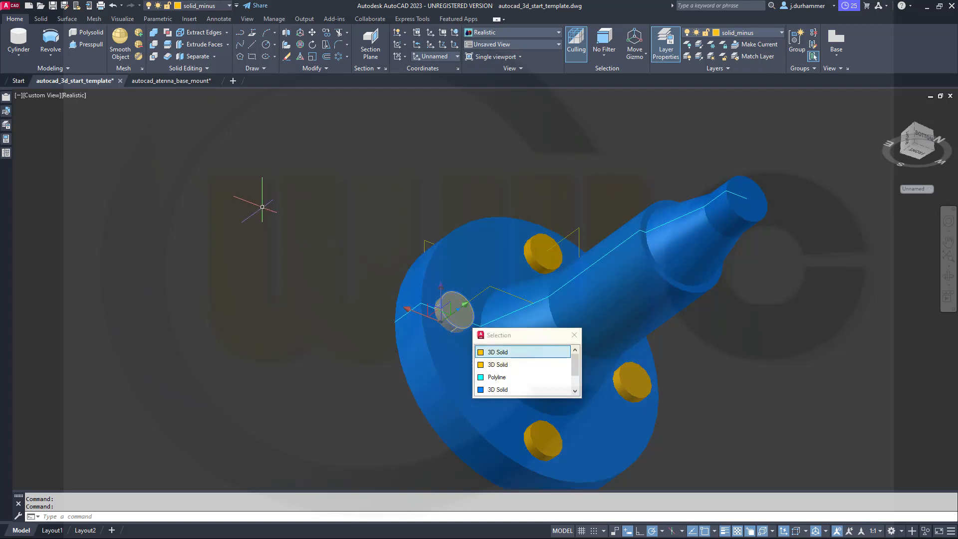
{"action": "key", "text": "Escape"}
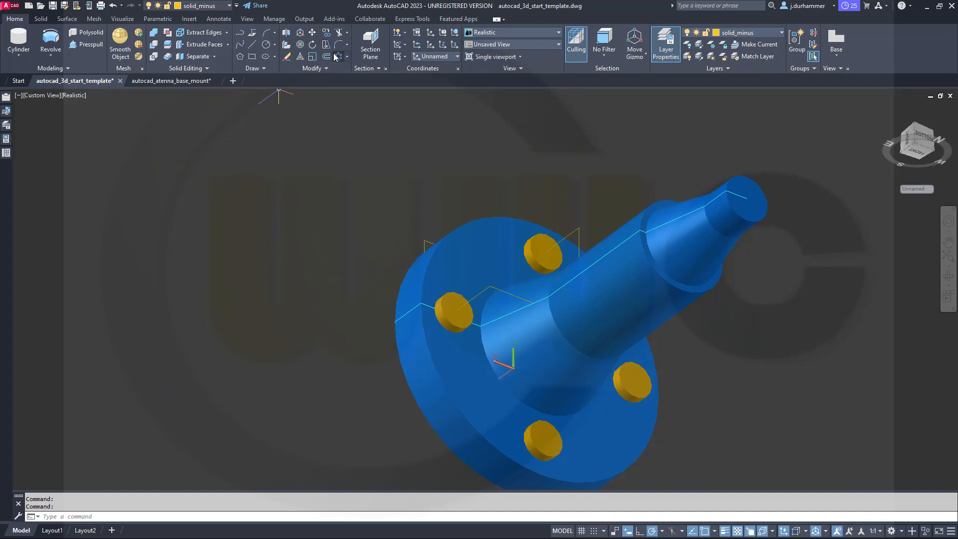
Subtract the four arrayed cylinders from the revolved solid to cut the flange's bolt holes
{"action": "left_click", "coordinate": [154, 46]}
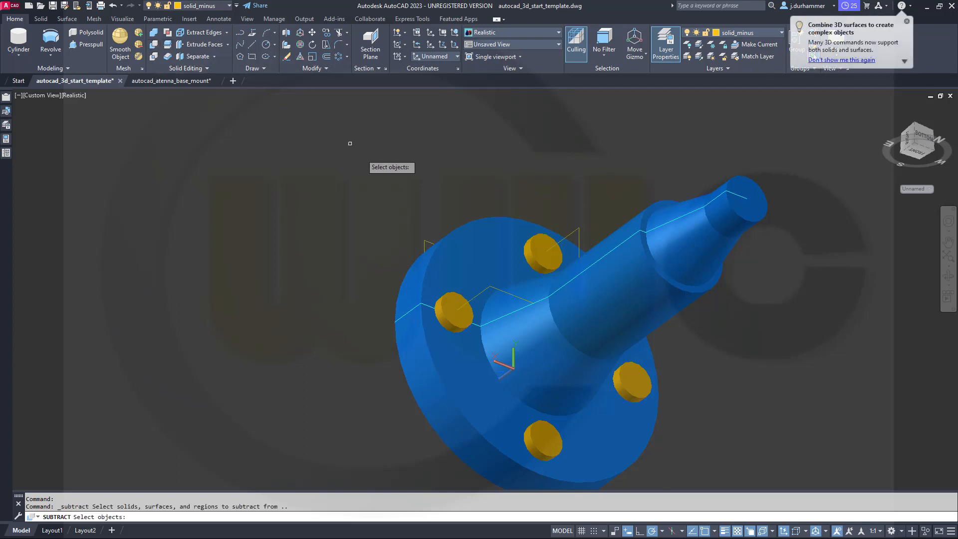
{"action": "left_click", "coordinate": [462, 242]}
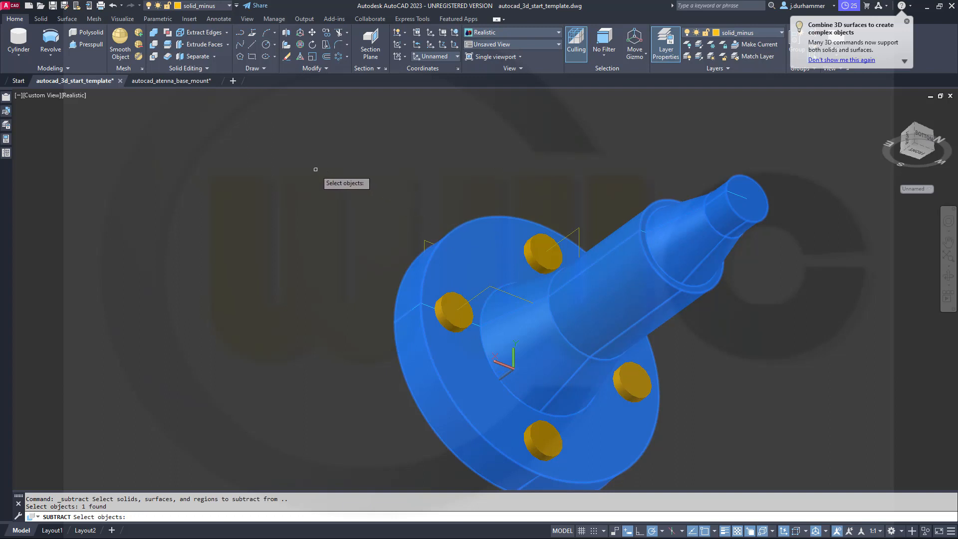
{"action": "key", "text": "Return"}
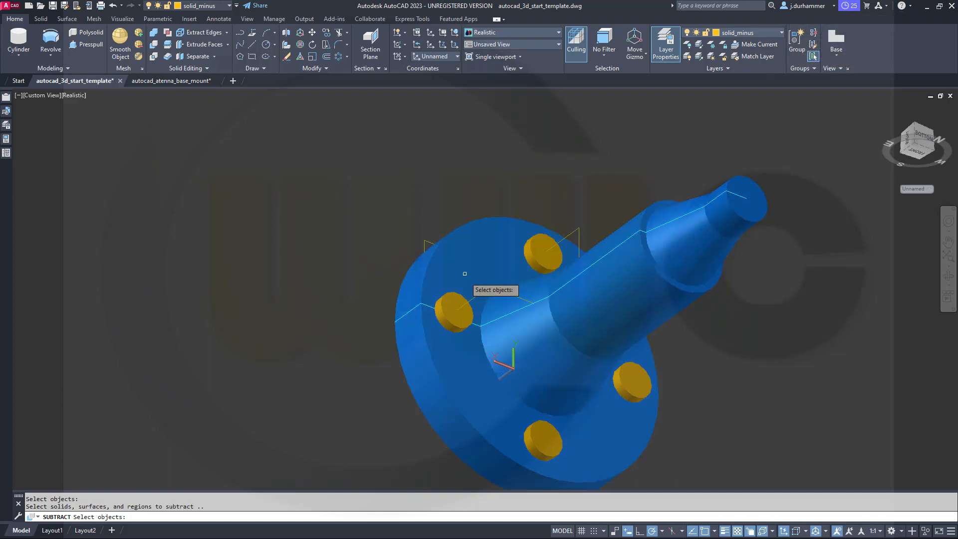
{"action": "left_click", "coordinate": [460, 308]}
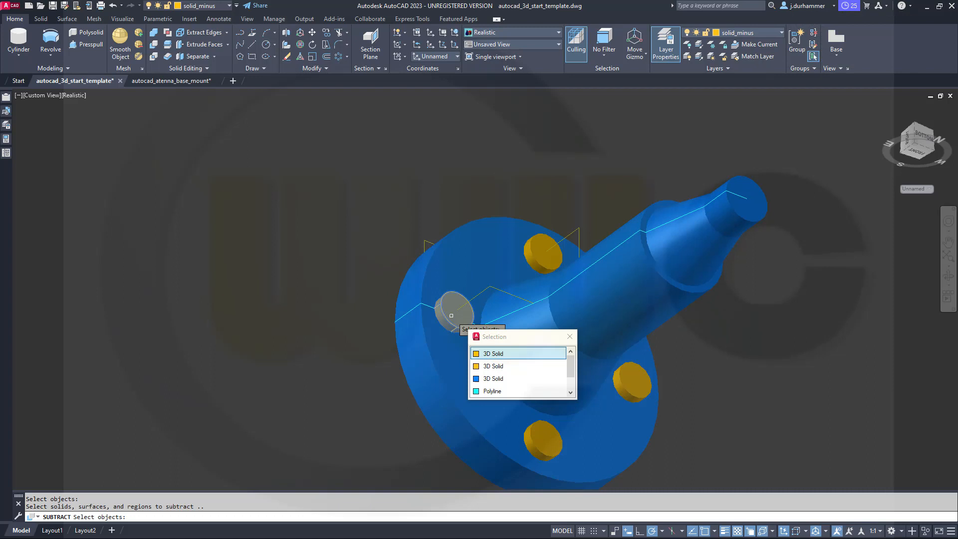
{"action": "left_click", "coordinate": [483, 354]}
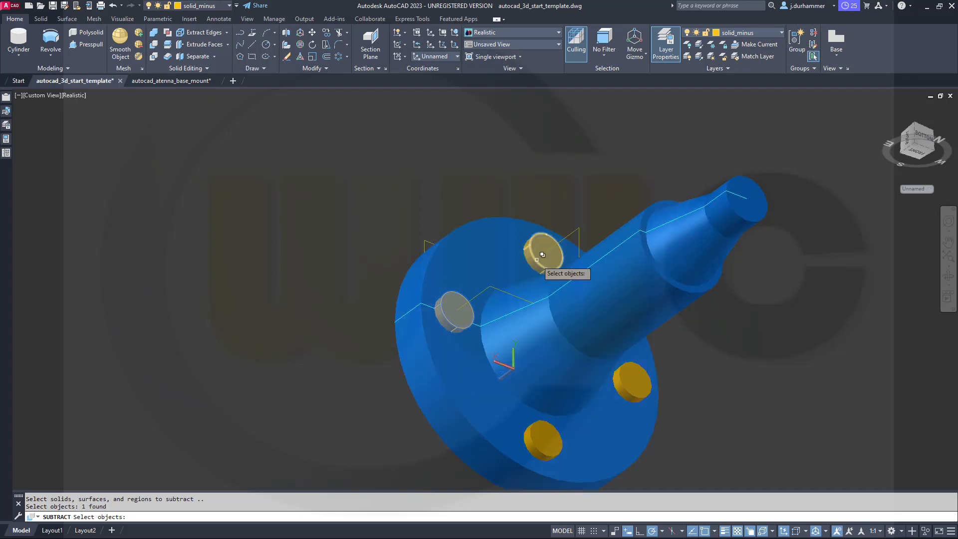
{"action": "left_click", "coordinate": [539, 262]}
{"action": "left_click", "coordinate": [569, 298]}
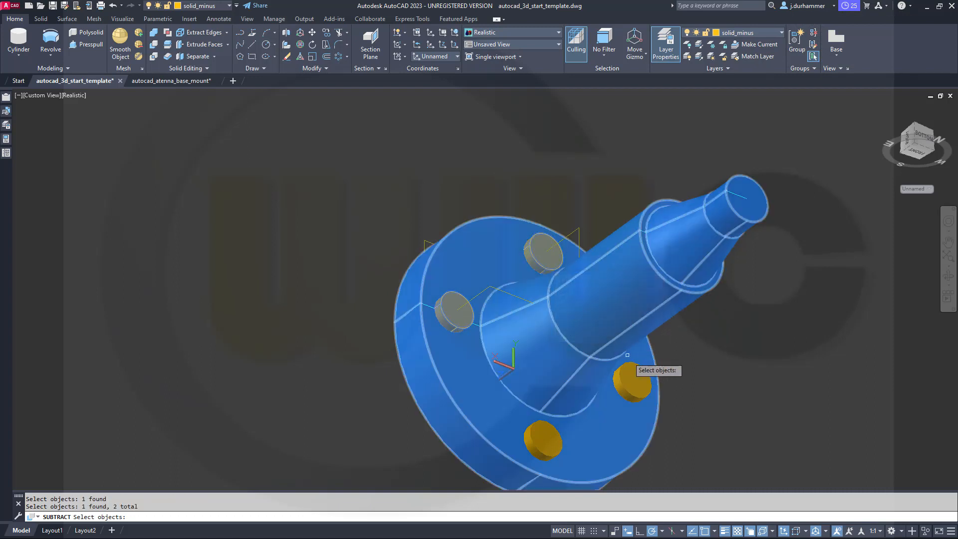
{"action": "left_click", "coordinate": [637, 373]}
{"action": "left_click", "coordinate": [677, 417]}
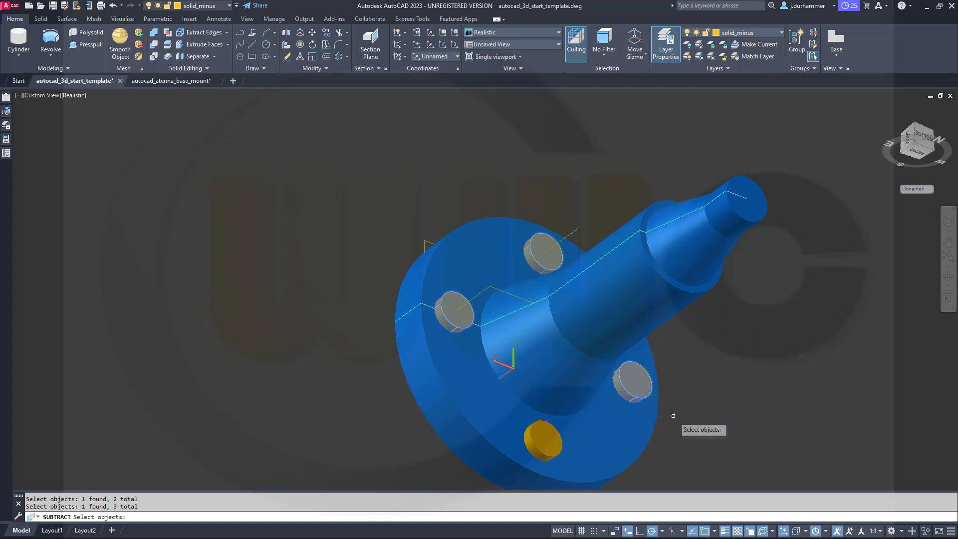
{"action": "left_click", "coordinate": [566, 448]}
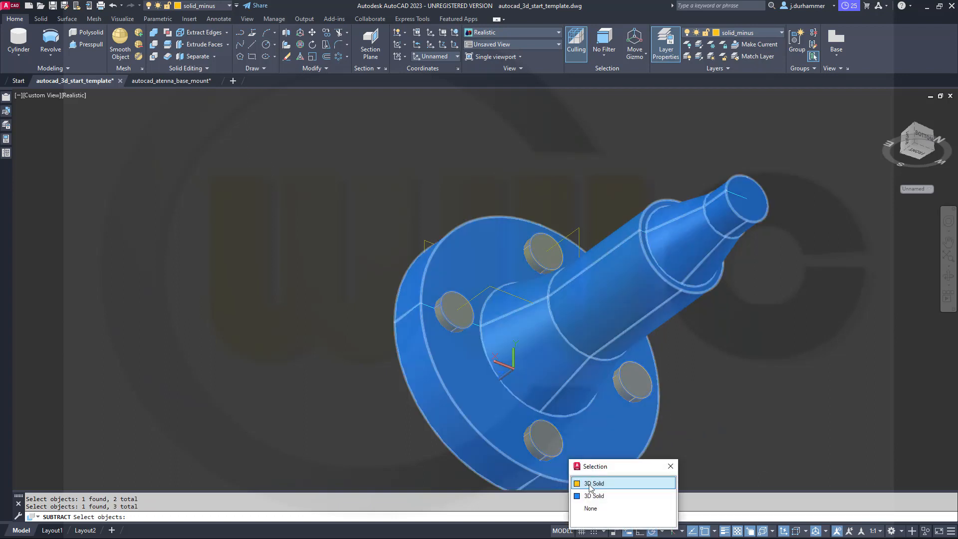
{"action": "left_click", "coordinate": [591, 484]}
{"action": "key", "text": "Return"}
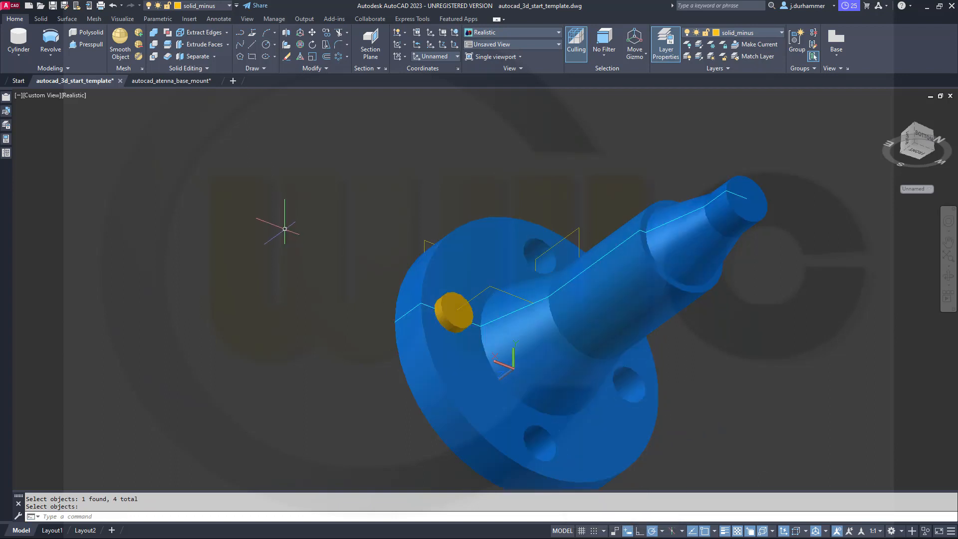
Delete the duplicate cylinder remaining in the original bolt hole and inspect the mount from several angles
{"action": "left_click", "coordinate": [451, 318]}
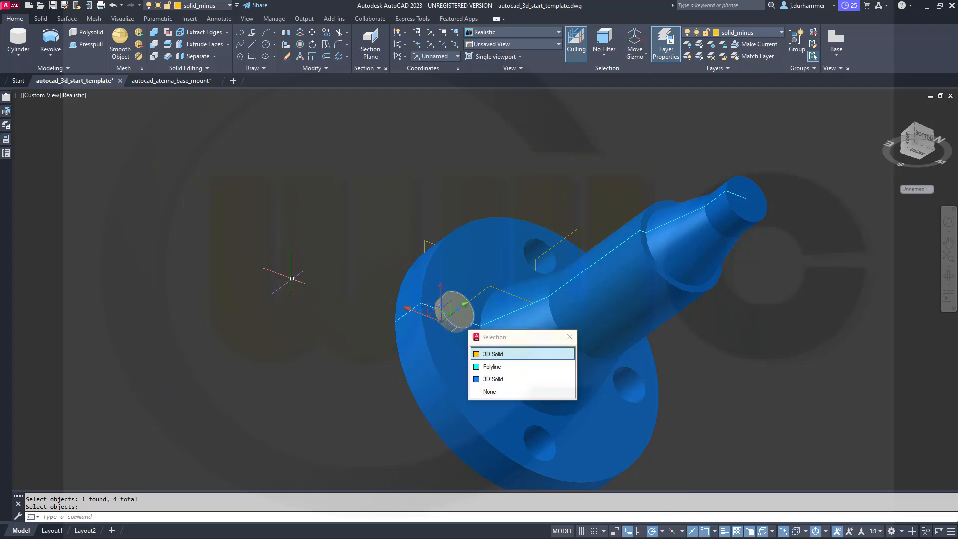
{"action": "key", "text": "Delete"}
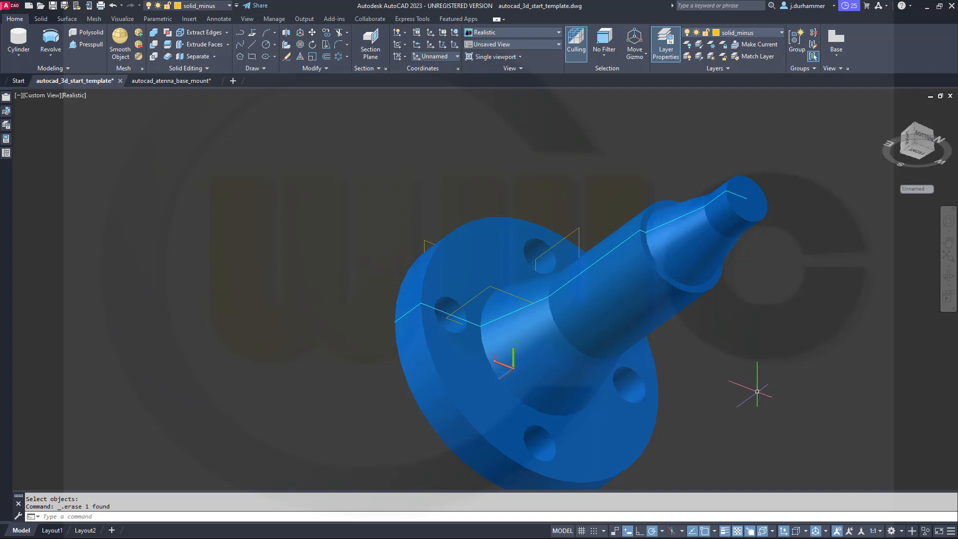
{"action": "middle_click_drag", "start_coordinate": [748, 387], "coordinate": [672, 390], "text": "shift"}
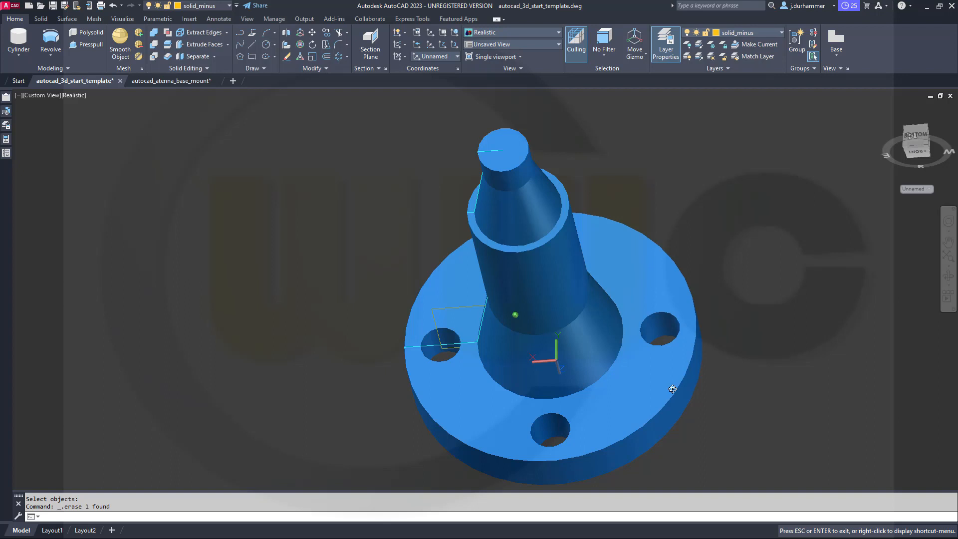
{"action": "middle_click_drag", "start_coordinate": [672, 389], "coordinate": [706, 377], "text": "shift"}
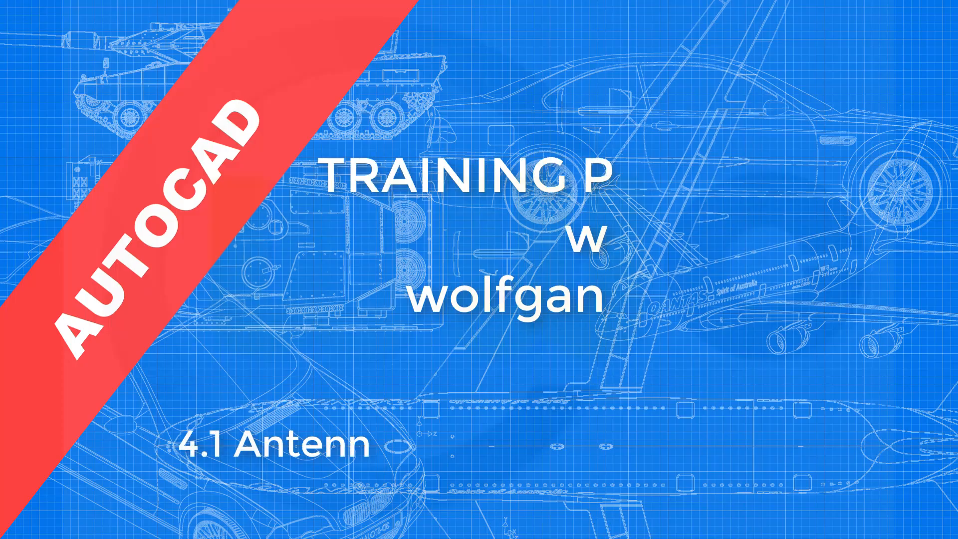